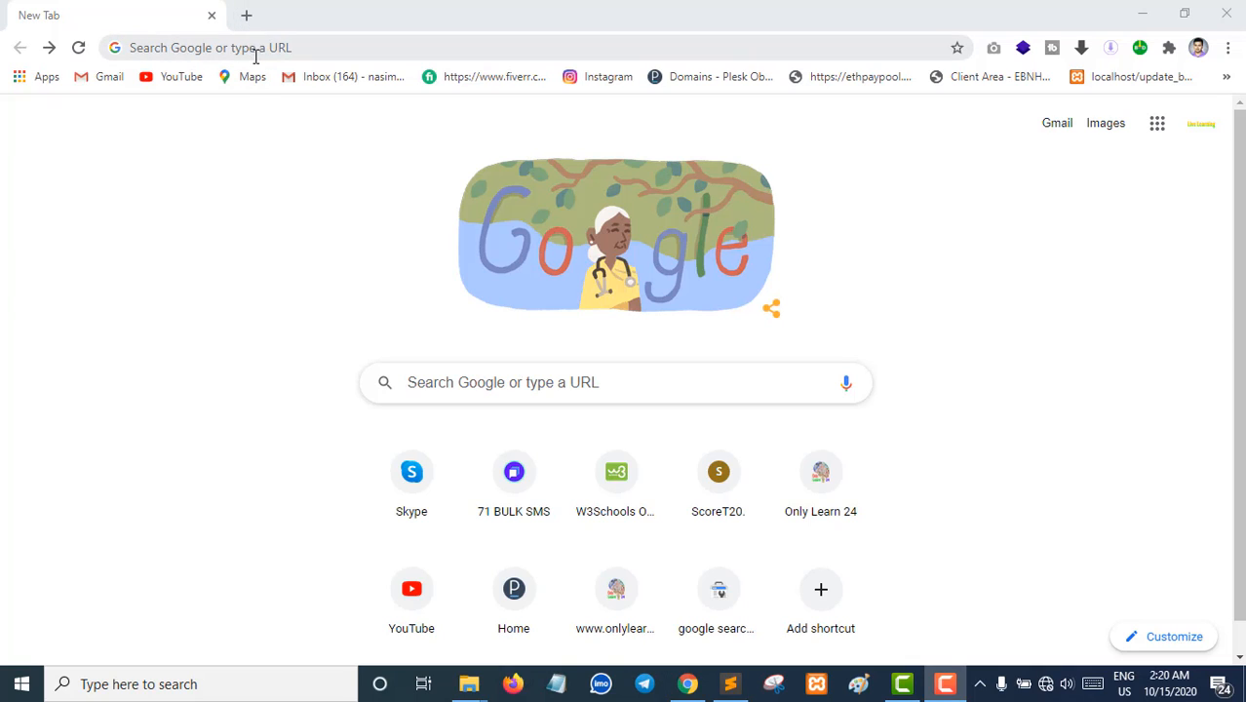
- Go to the website betdaily365.com
left_click(225, 188)
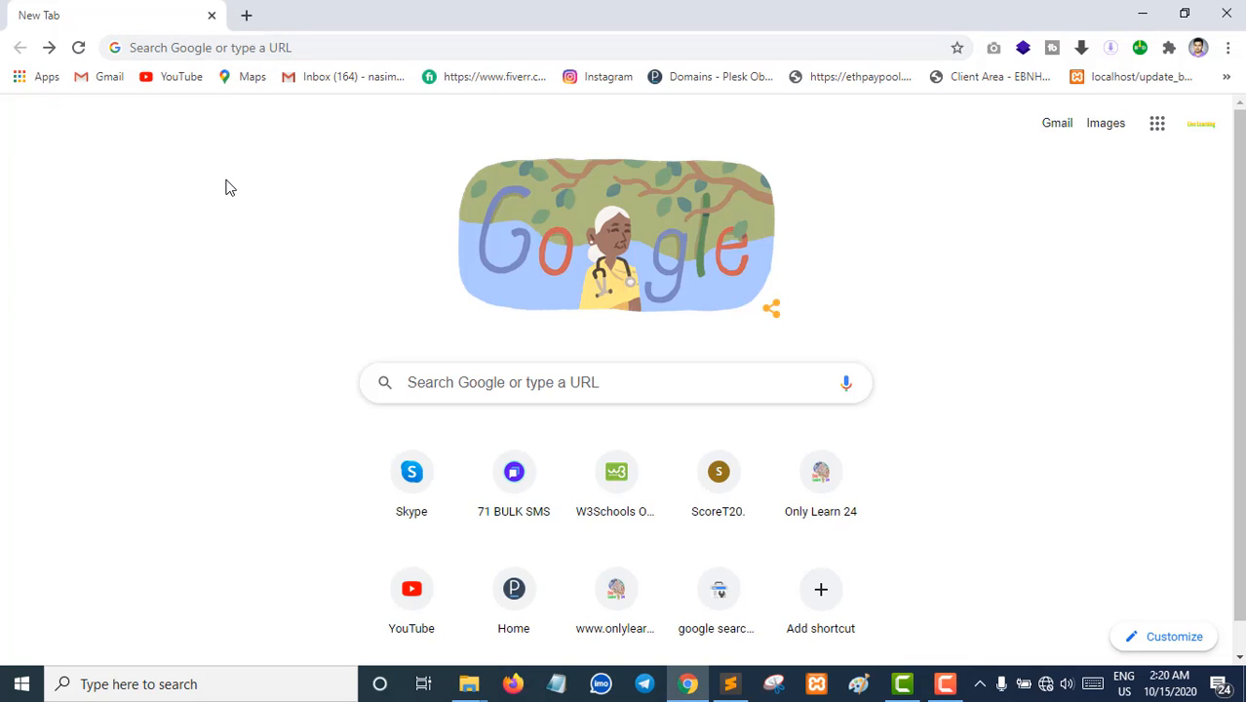
left_click(243, 46)
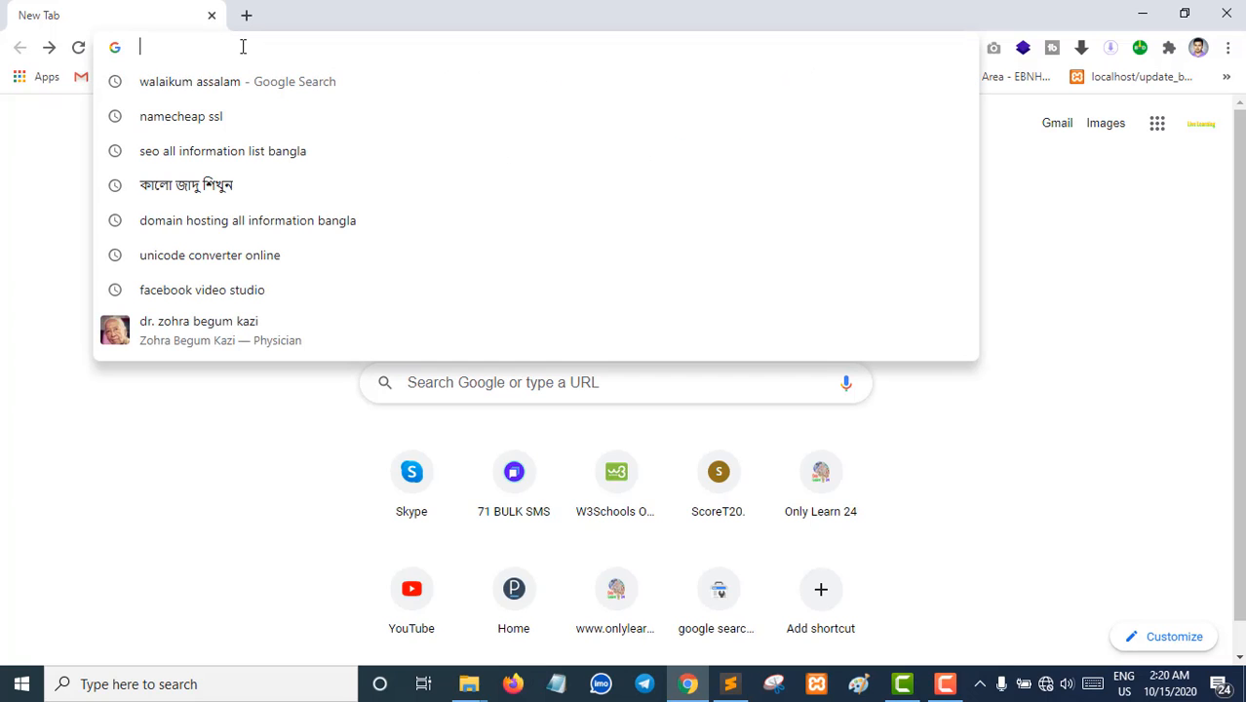
type("betdaily365.com")
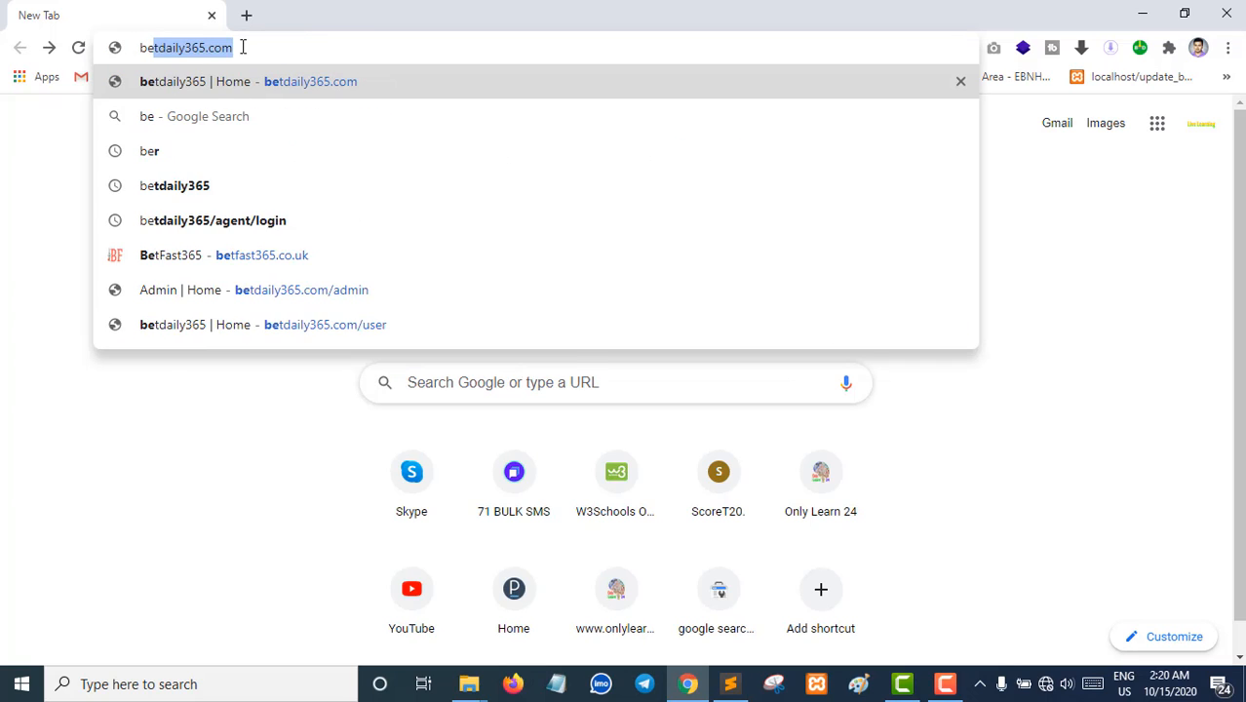
key("Return")
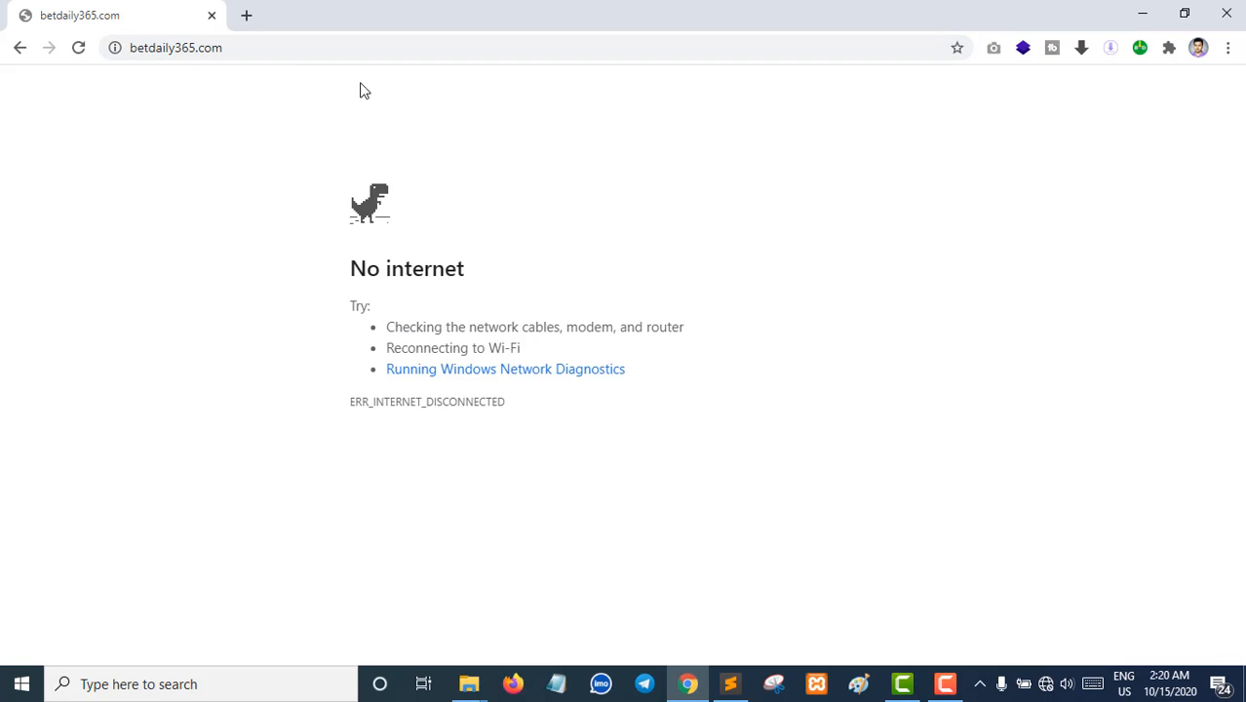
- Turn on the computer's Wi-Fi and load betdaily365.com again until the site opens
left_click(1045, 683)
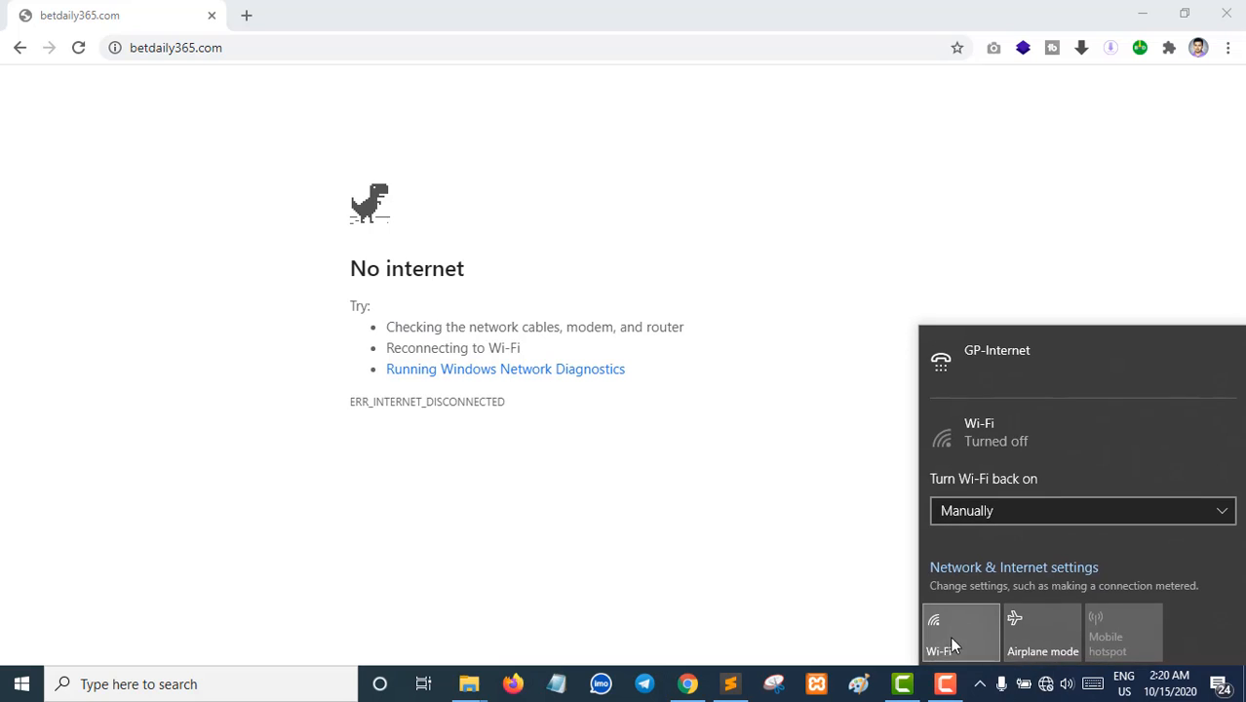
left_click(952, 644)
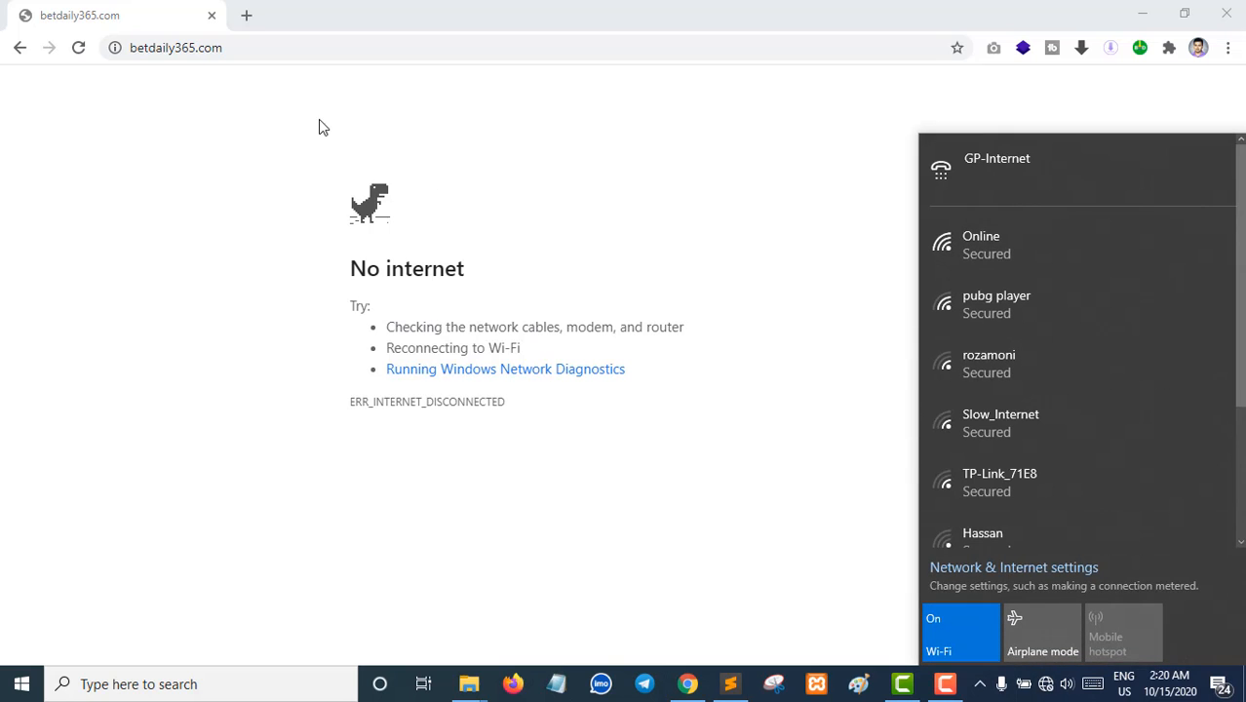
left_click(245, 47)
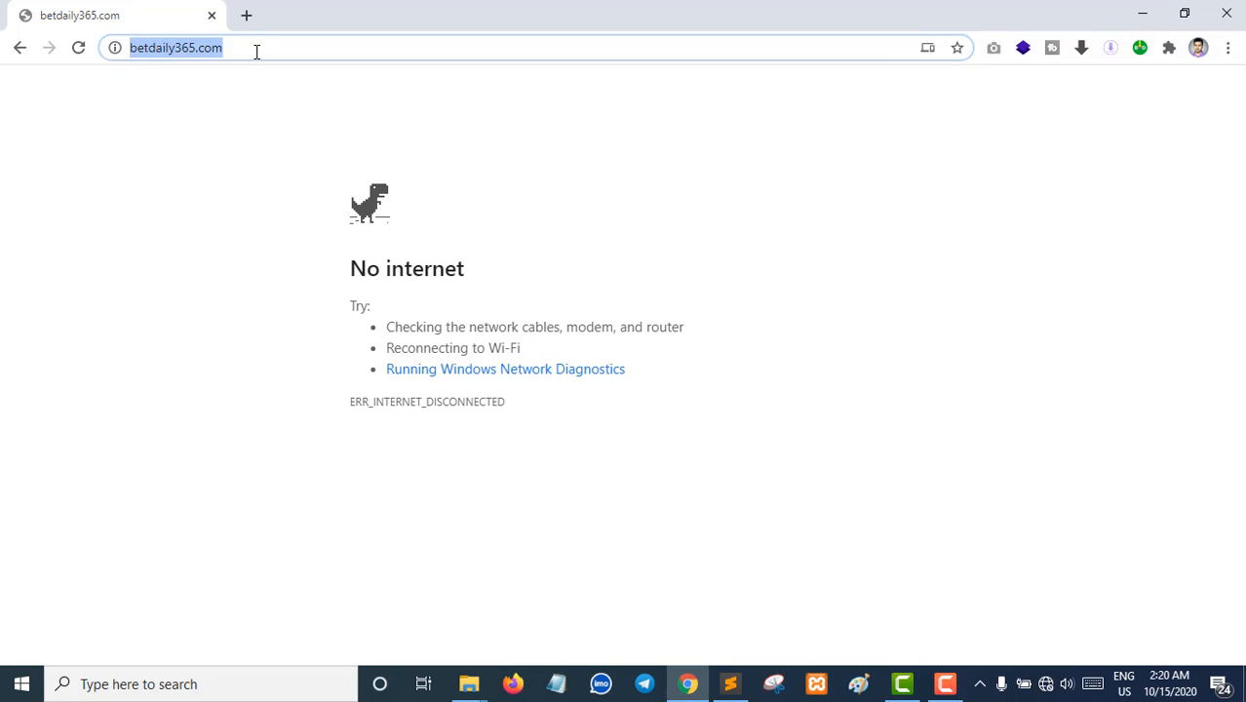
key("Return")
left_click(273, 52)
key("Return")
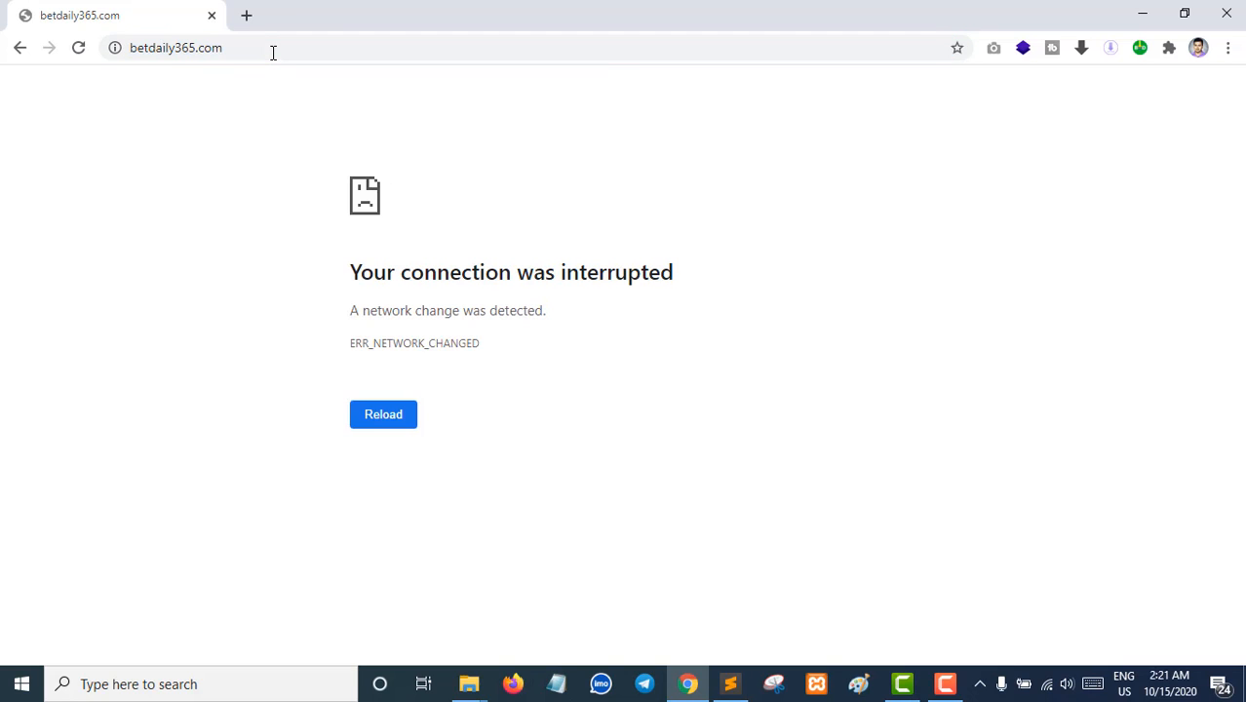
left_click(273, 53)
key("Return")
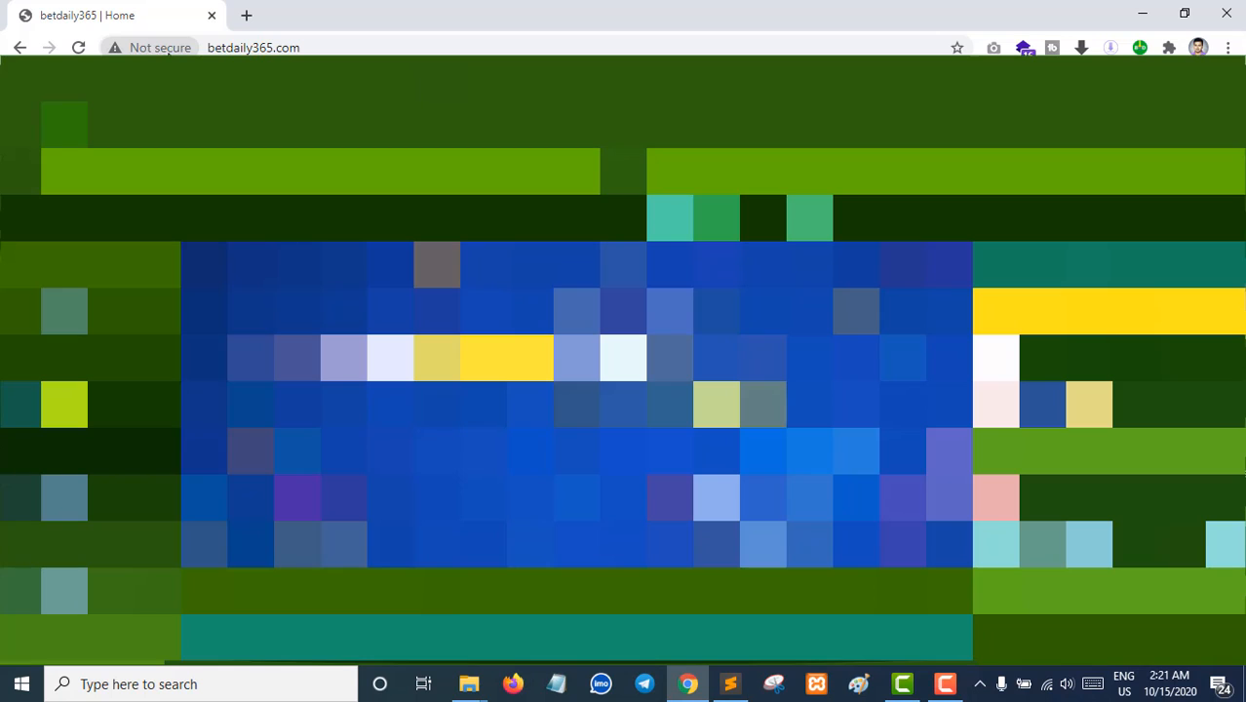
- Examine the betdaily365.com address and its connection security indicator
left_click(212, 47)
left_click(212, 47)
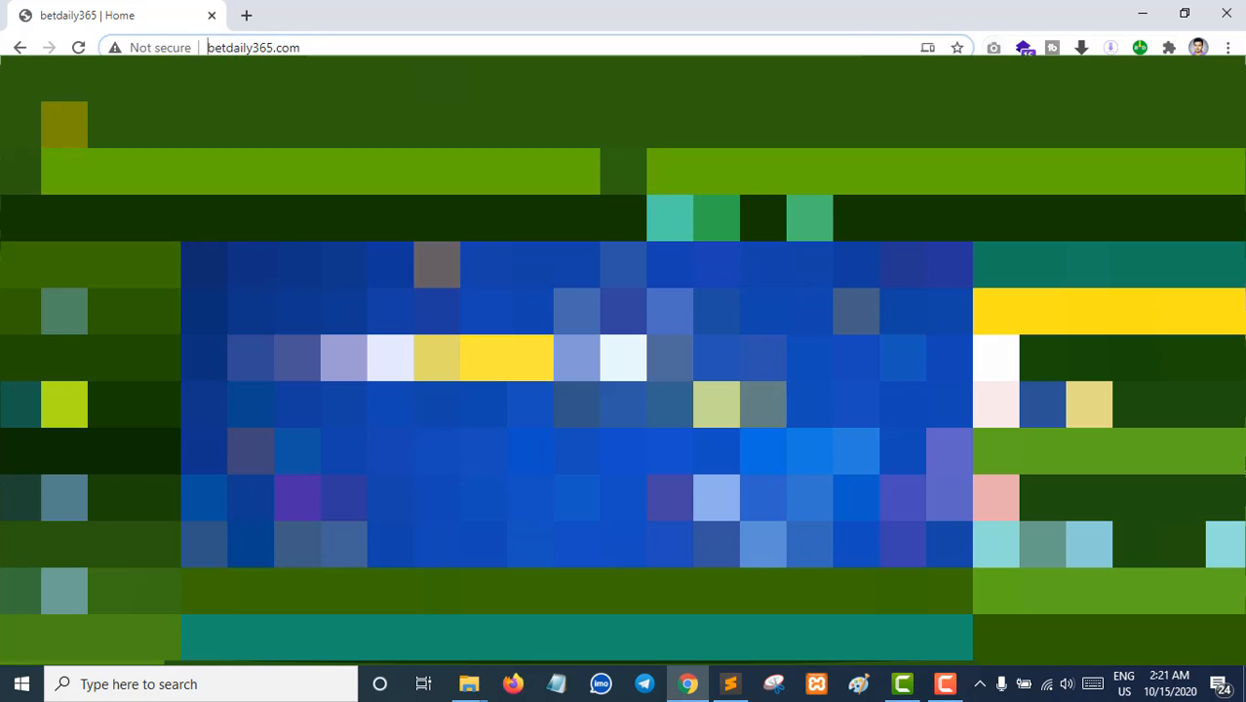
triple_click(321, 48)
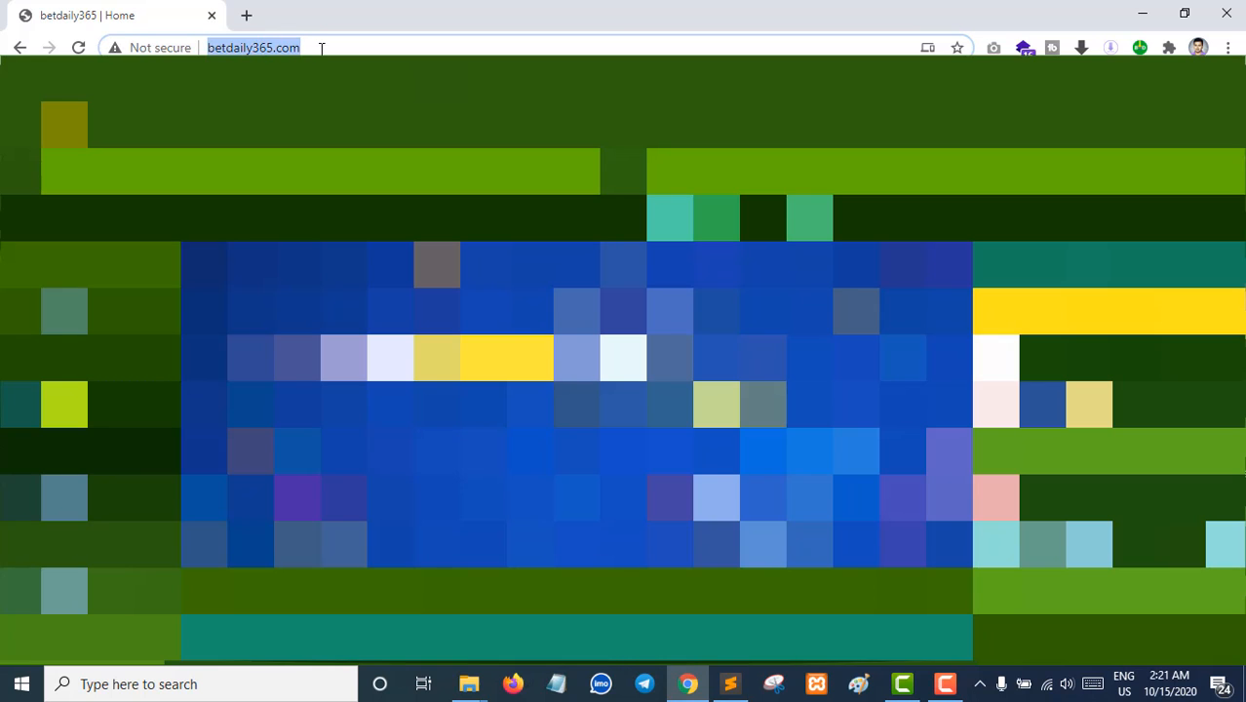
- Search Google for "namecheap ssl" in a new tab and open Namecheap's SSL certificate page
left_click(247, 17)
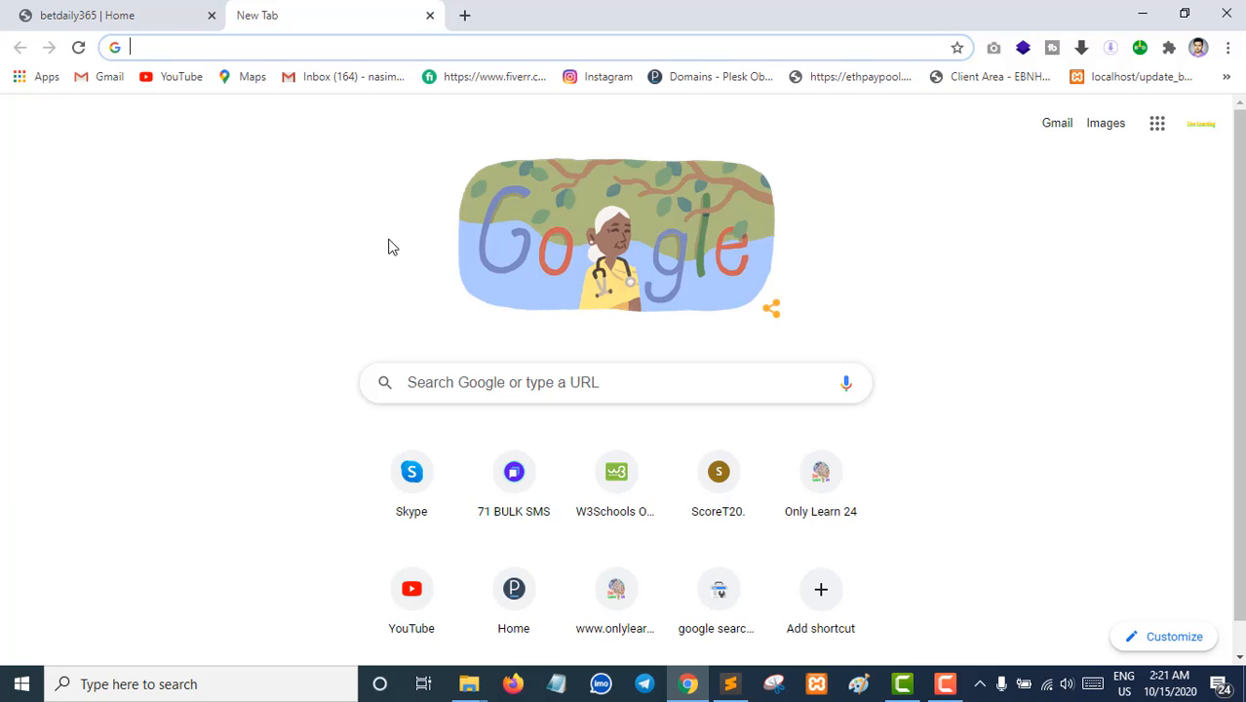
type("n")
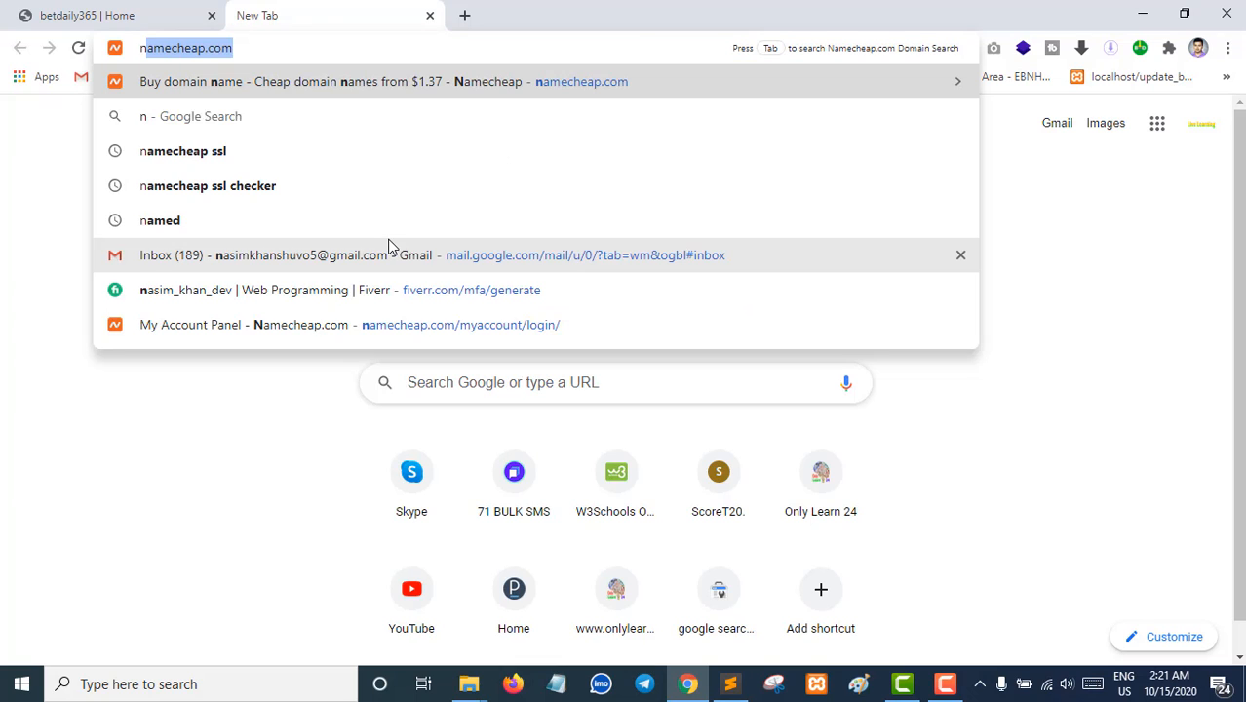
type("amecheap")
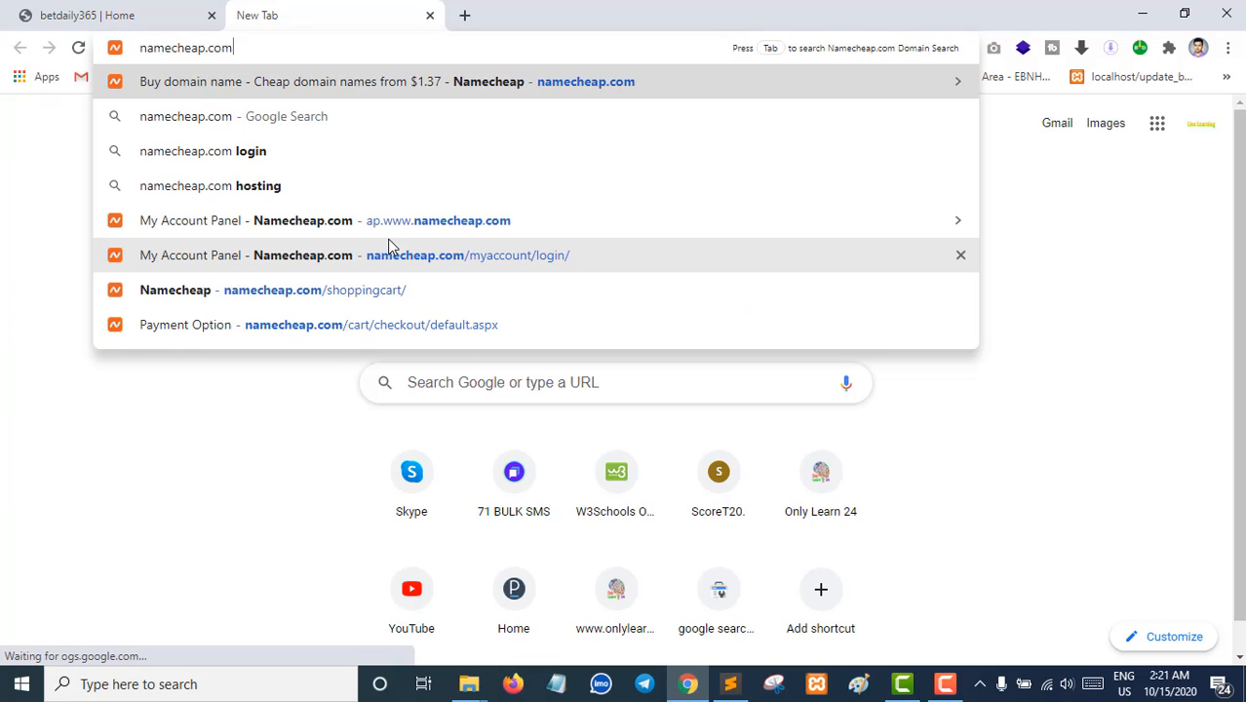
key("BackSpace")
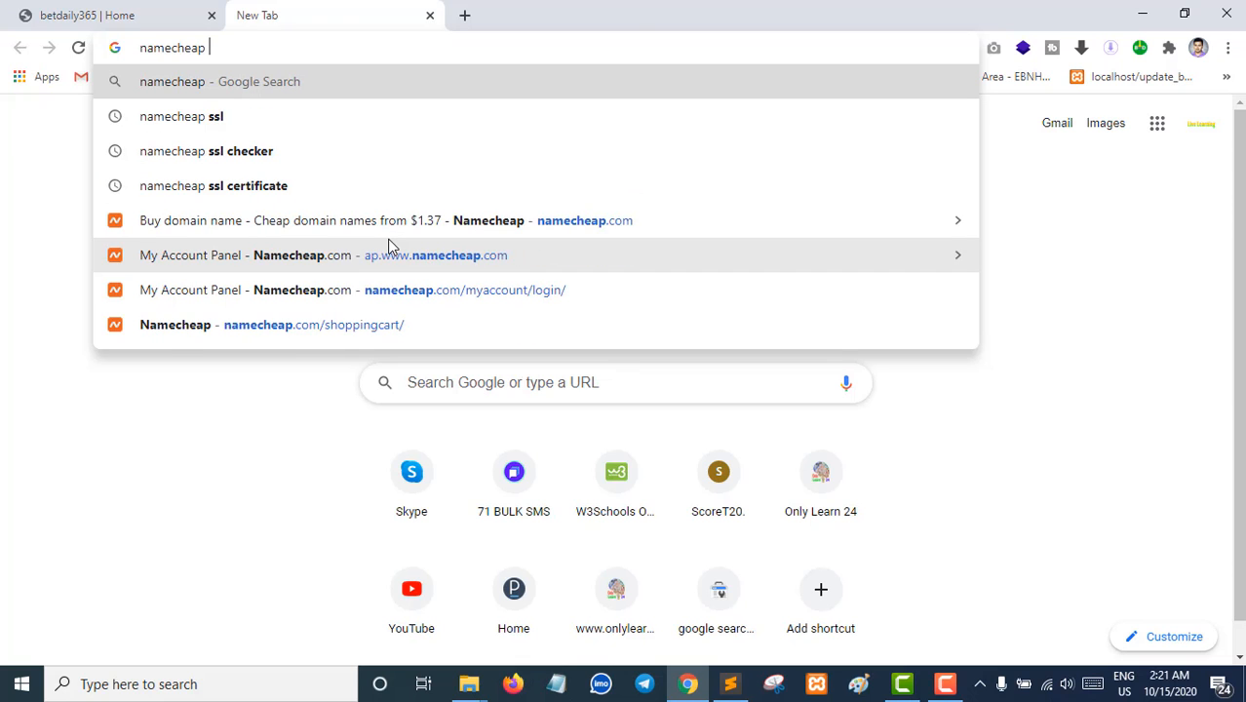
type("sl")
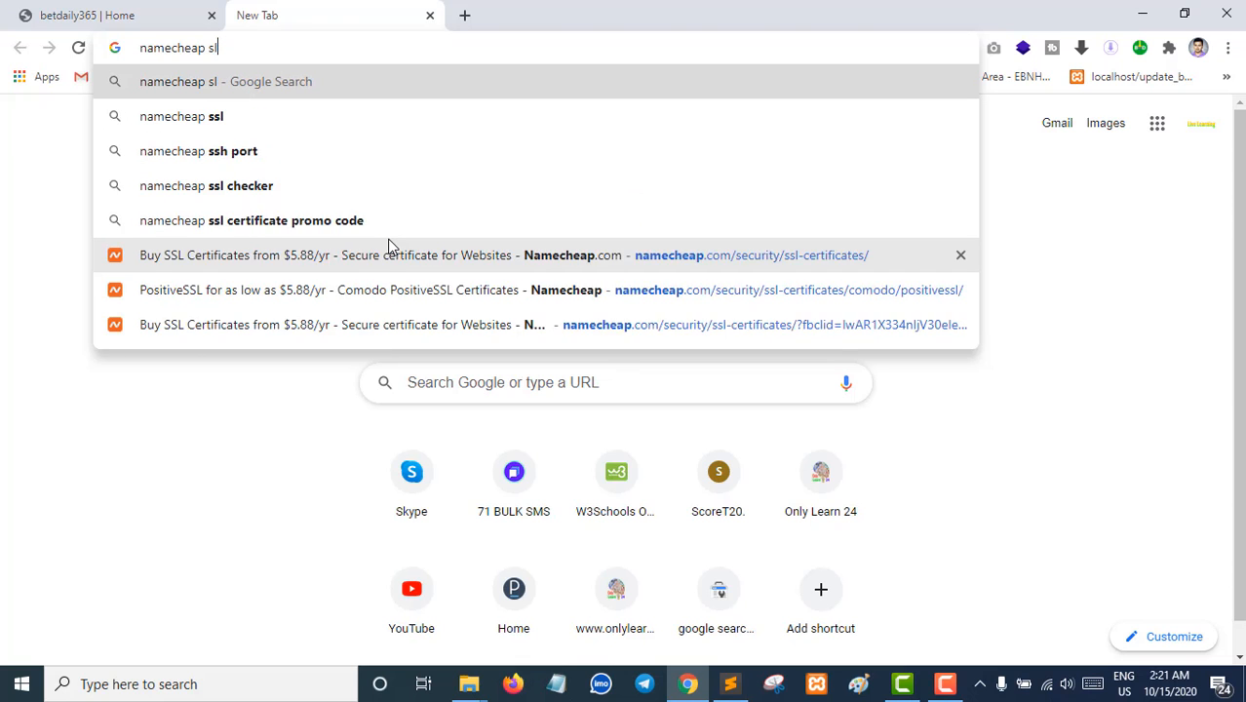
key("BackSpace")
type("sl")
key("Return")
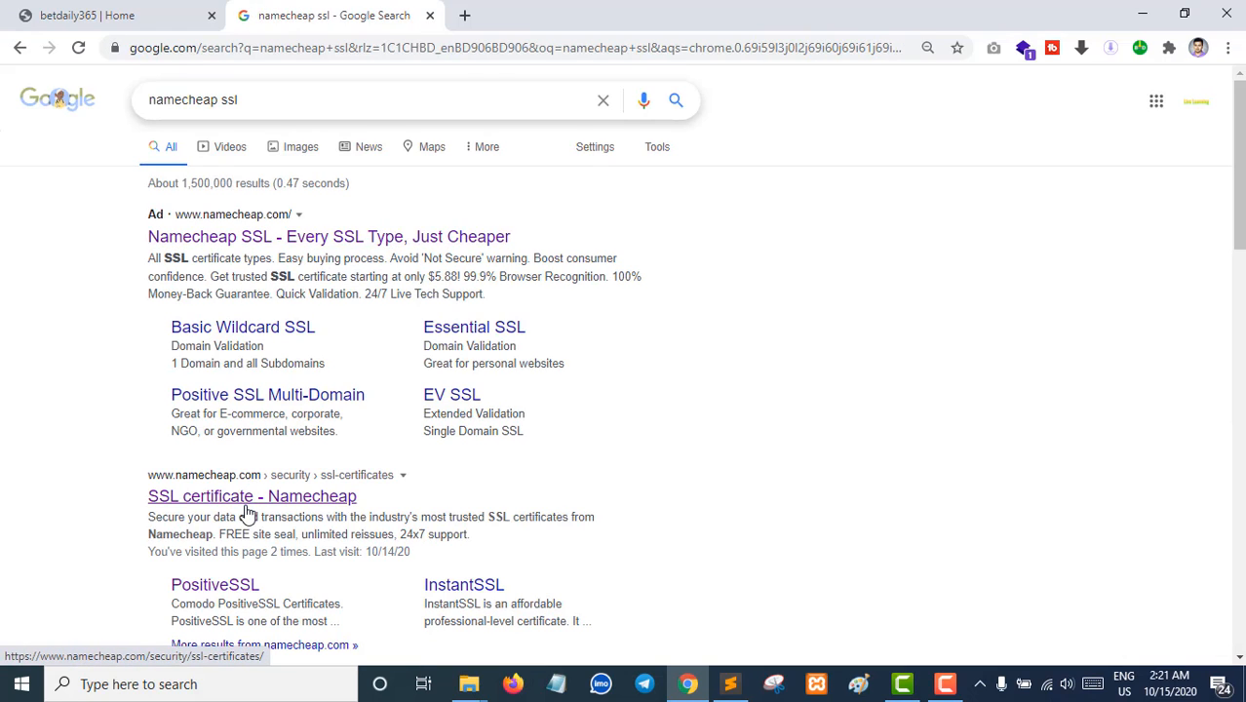
left_click(250, 501)
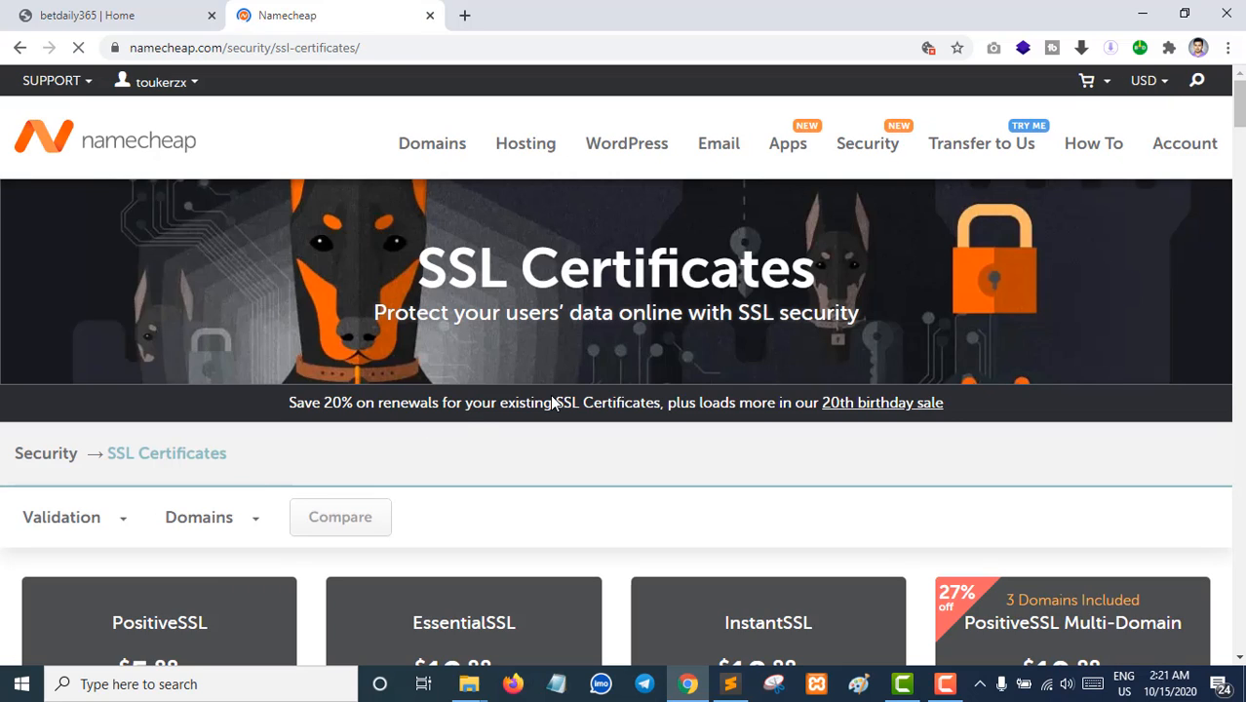
- Add the PositiveSSL certificate to the cart and set its term to 1 year
scroll(527, 404, "down", 2)
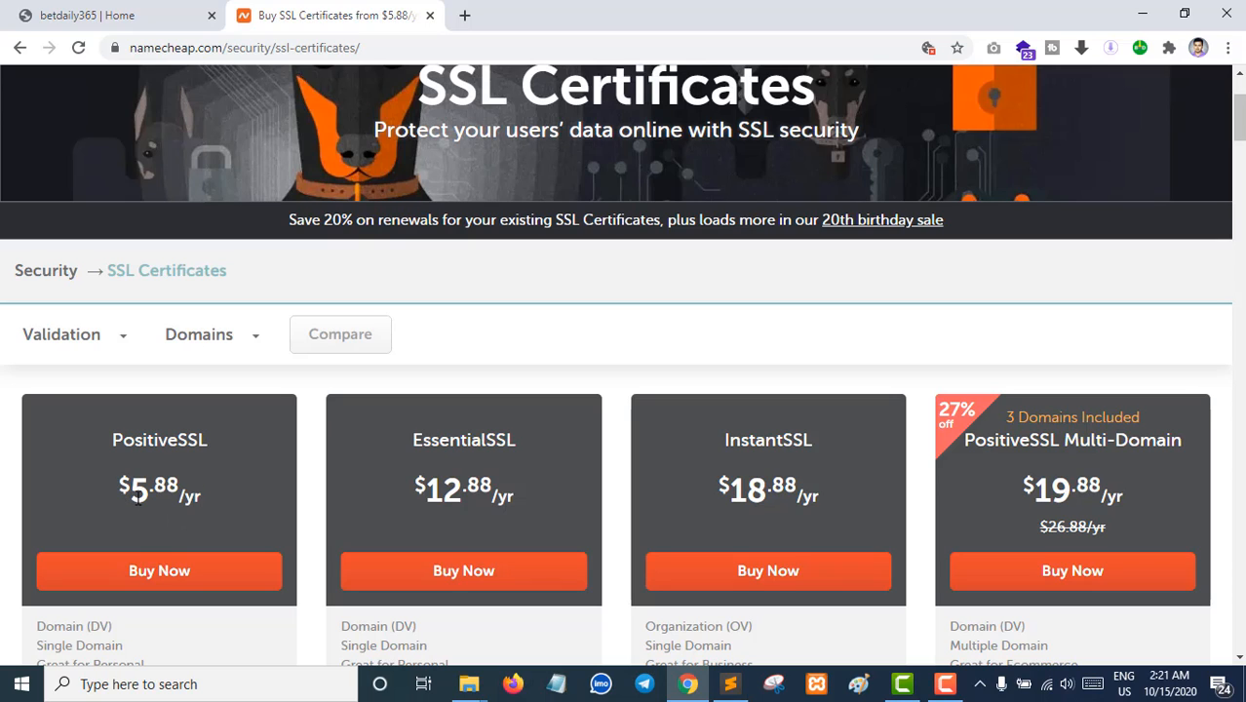
scroll(139, 498, "down", 1)
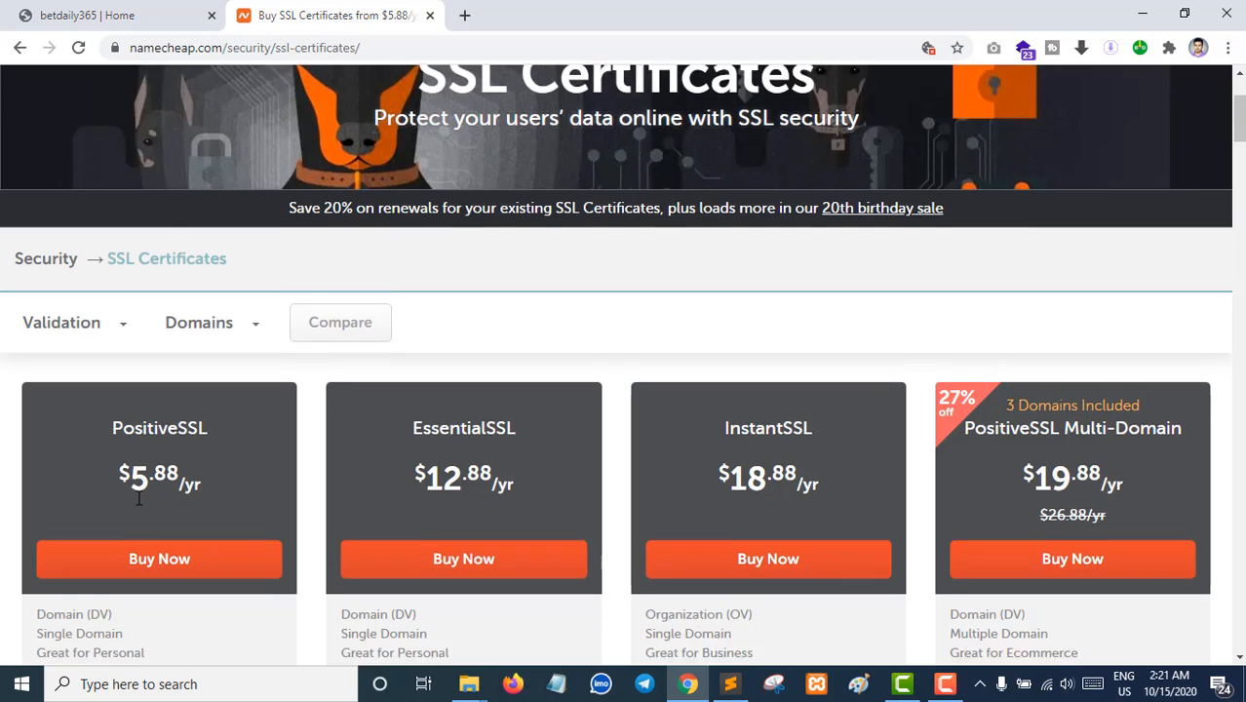
left_click(156, 488)
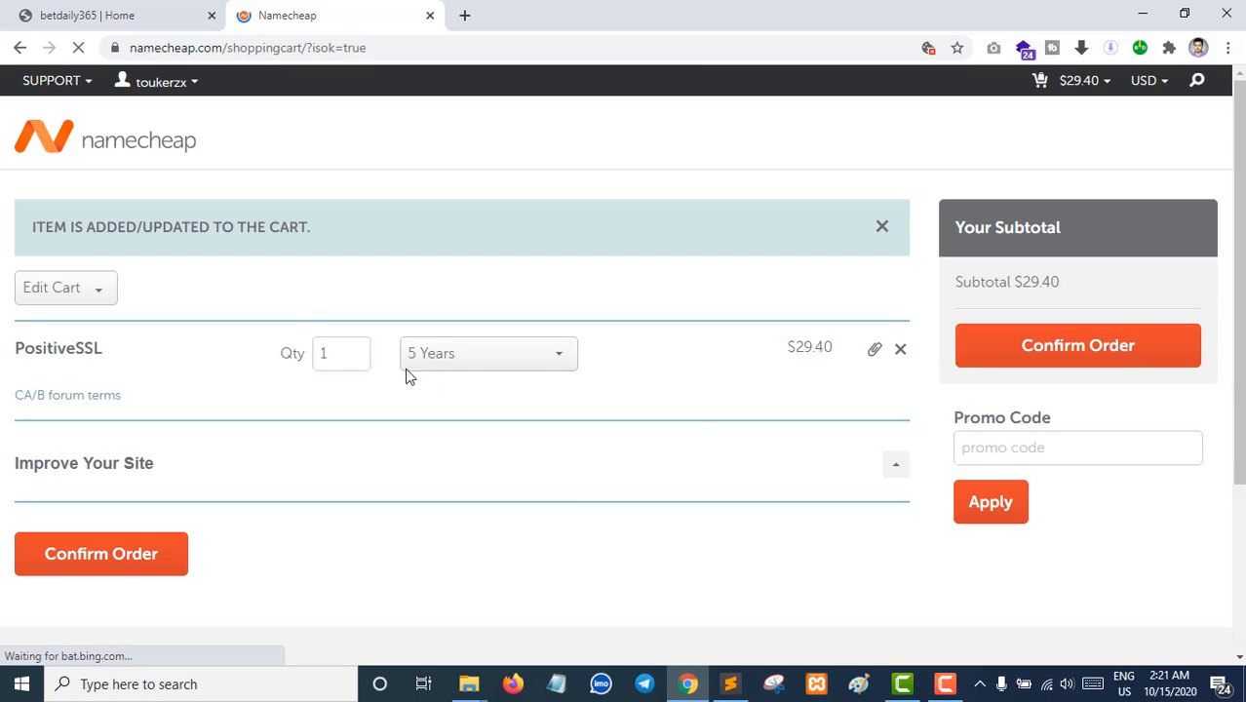
left_click(462, 363)
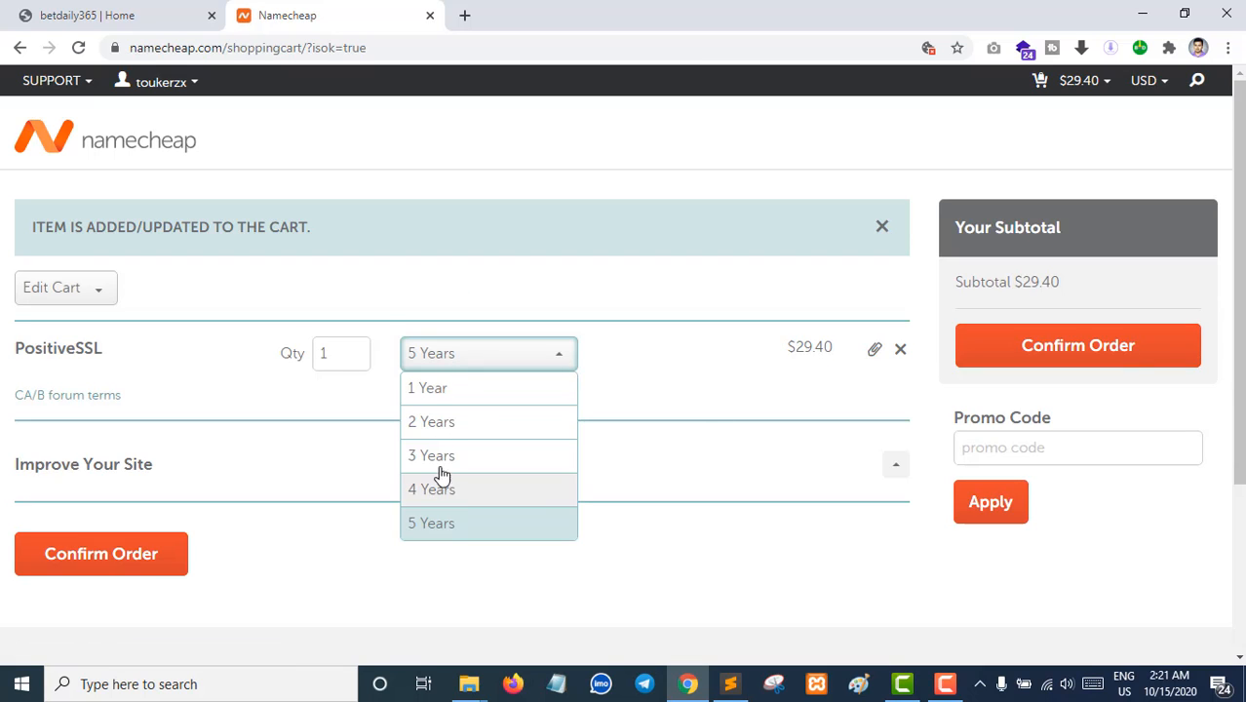
left_click(427, 389)
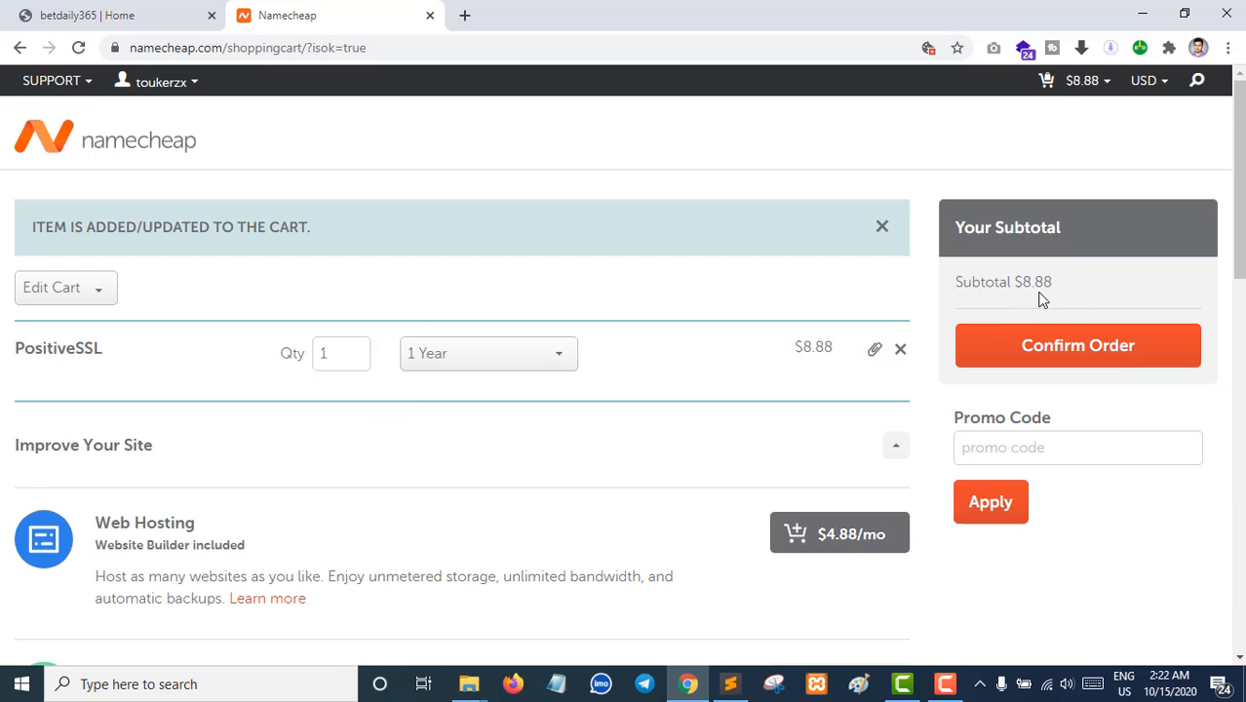
- Check the cart subtotal, and return to the SSL certificate offers to review the yearly PositiveSSL price
left_click_drag(1053, 281, 994, 281)
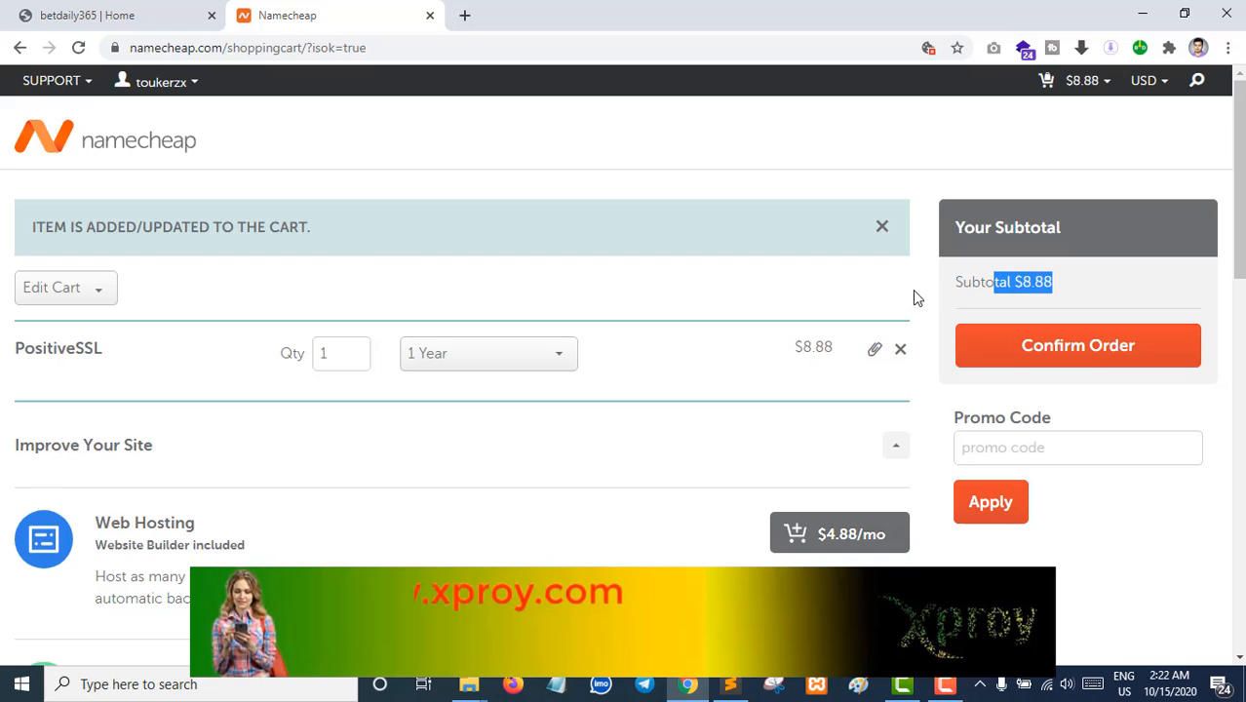
mouse_move(36, 85)
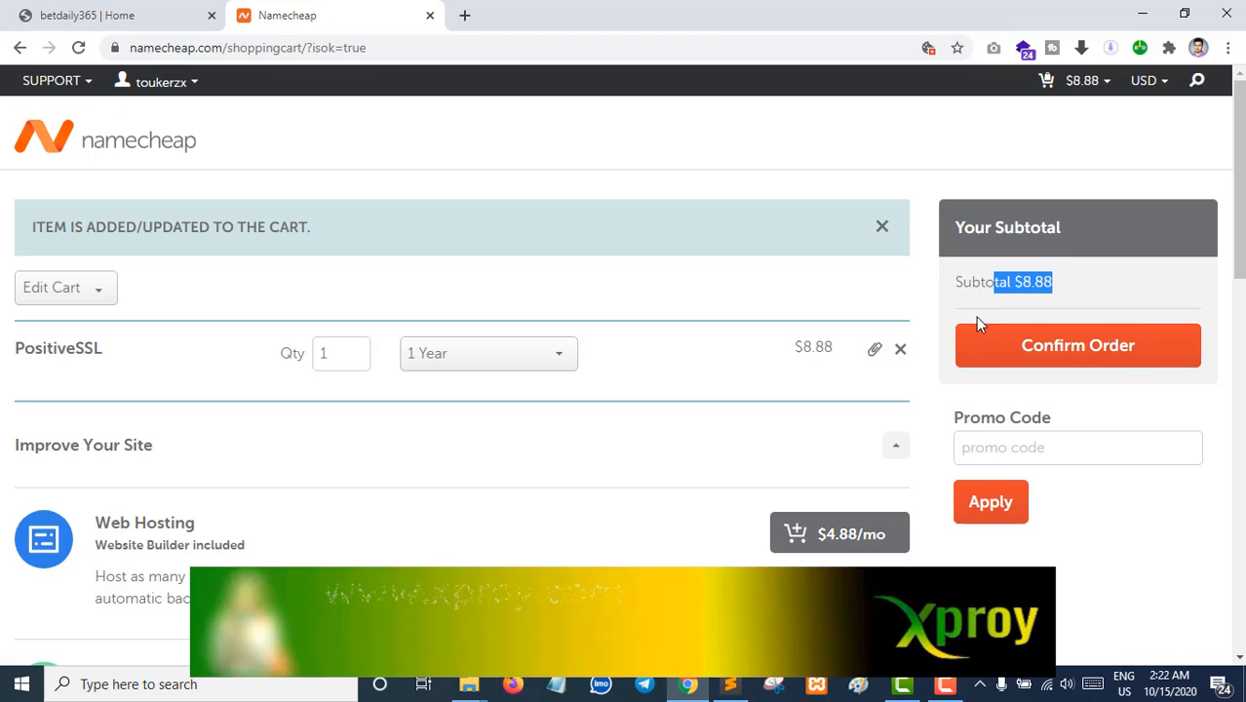
left_click(19, 48)
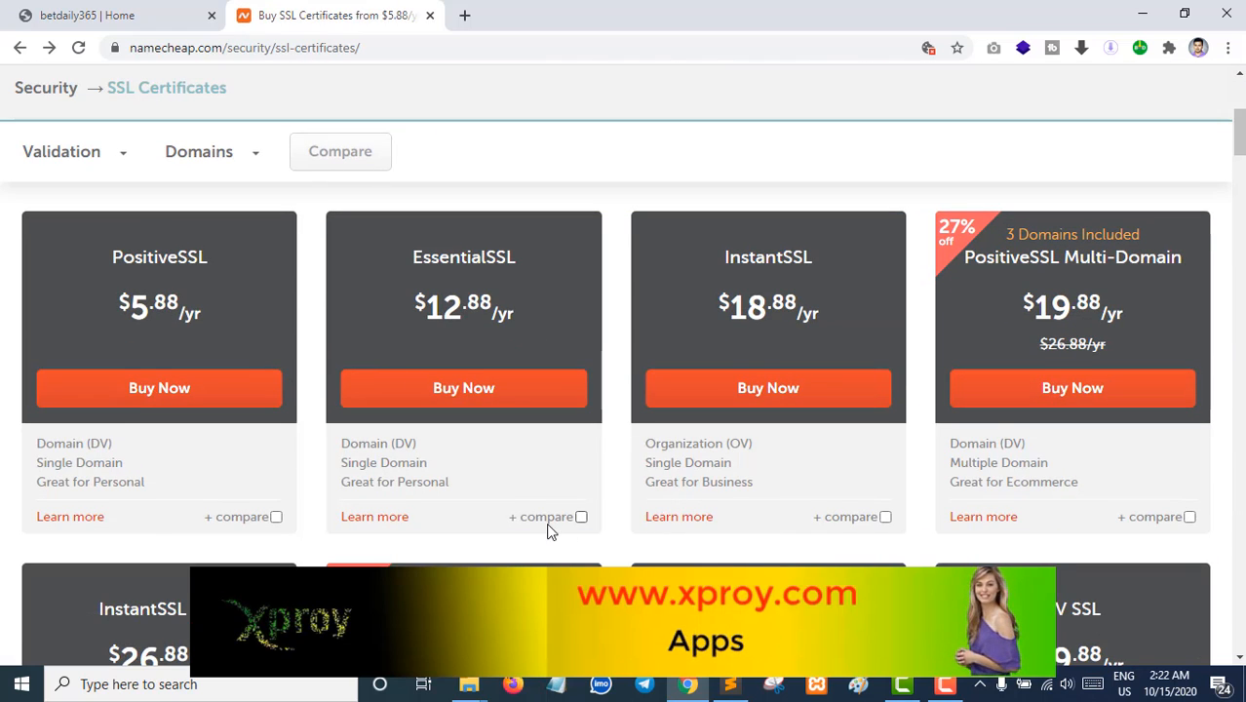
scroll(527, 531, "down", 2)
scroll(503, 535, "up", 2)
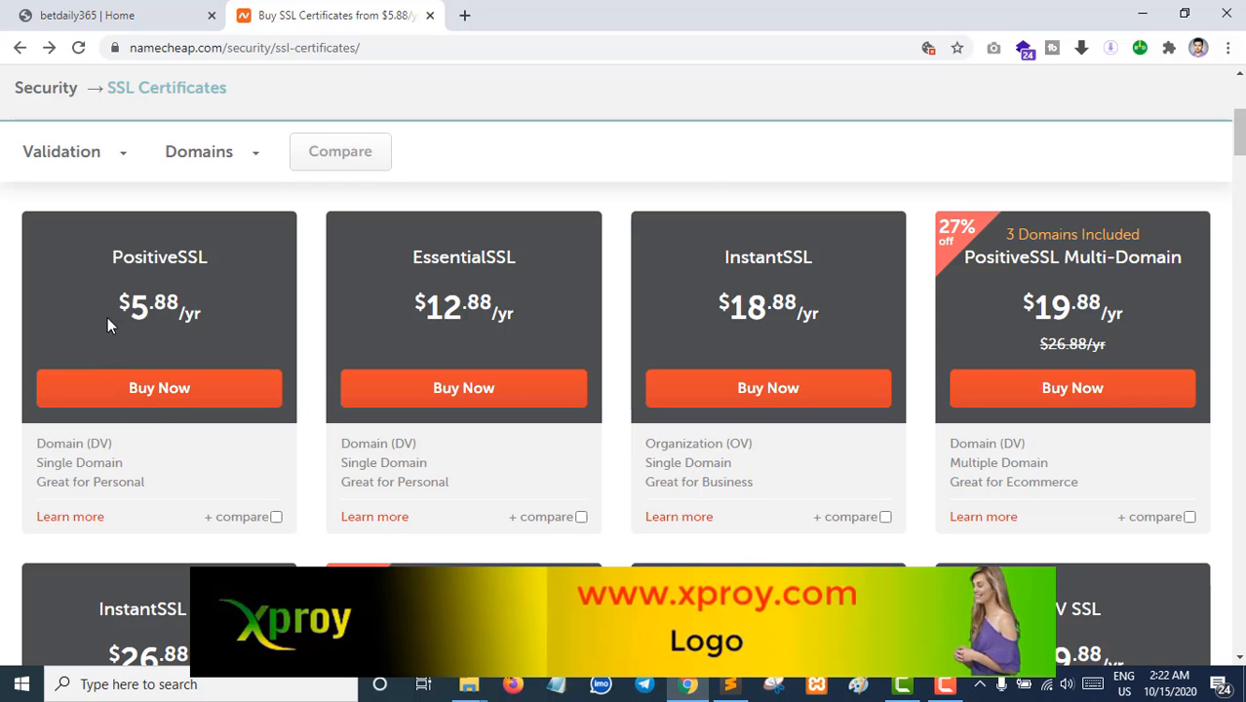
left_click_drag(112, 310, 208, 310)
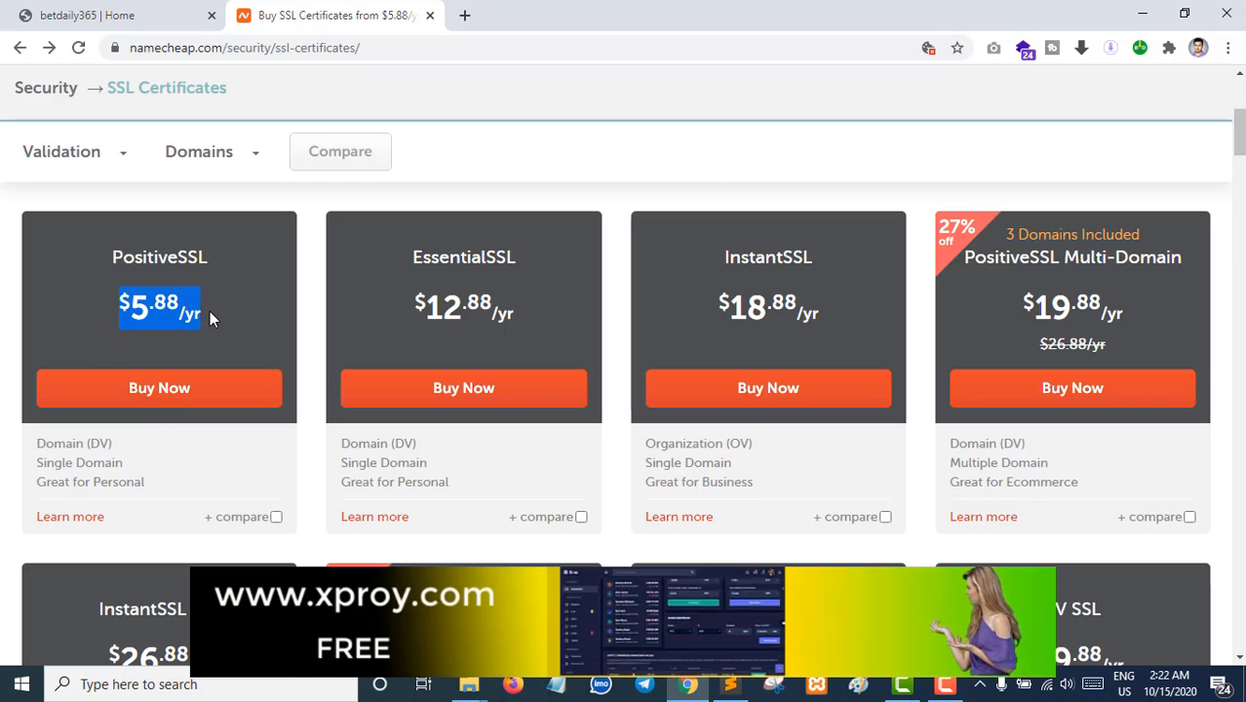
left_click(122, 306)
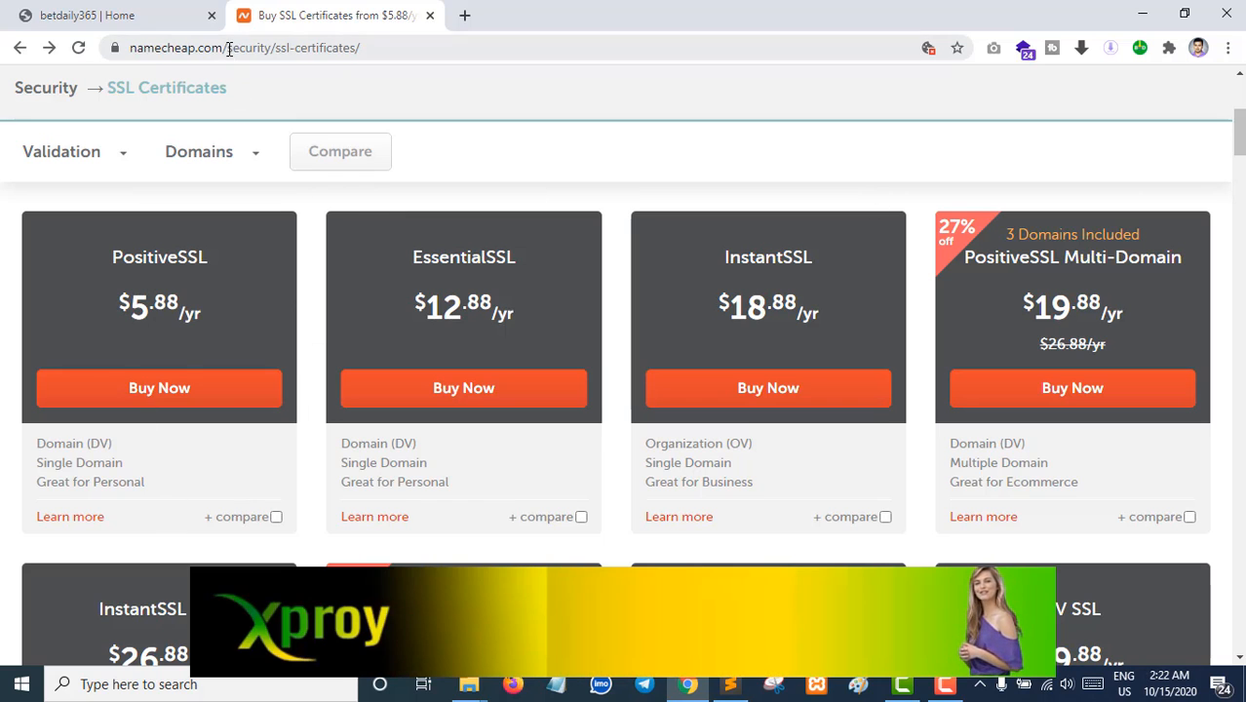
- Go to the namecheap.com home page and open the account dashboard
left_click_drag(231, 53, 668, 49)
key("BackSpace")
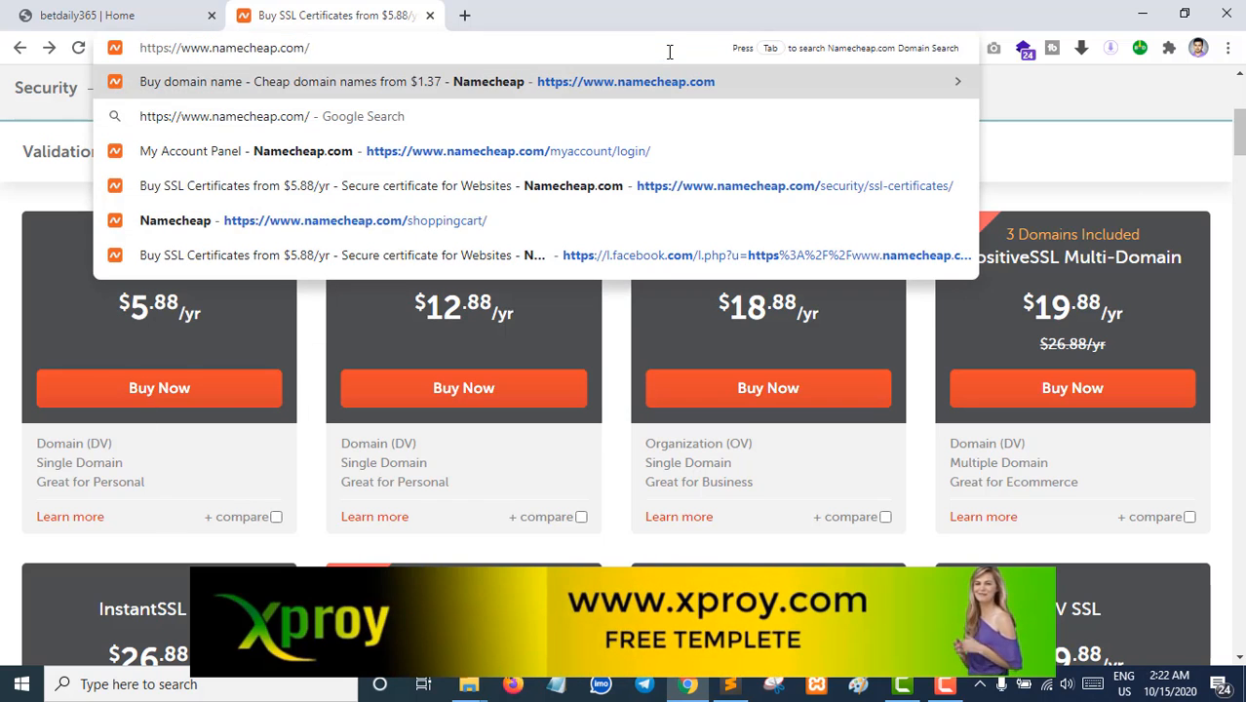
key("Return")
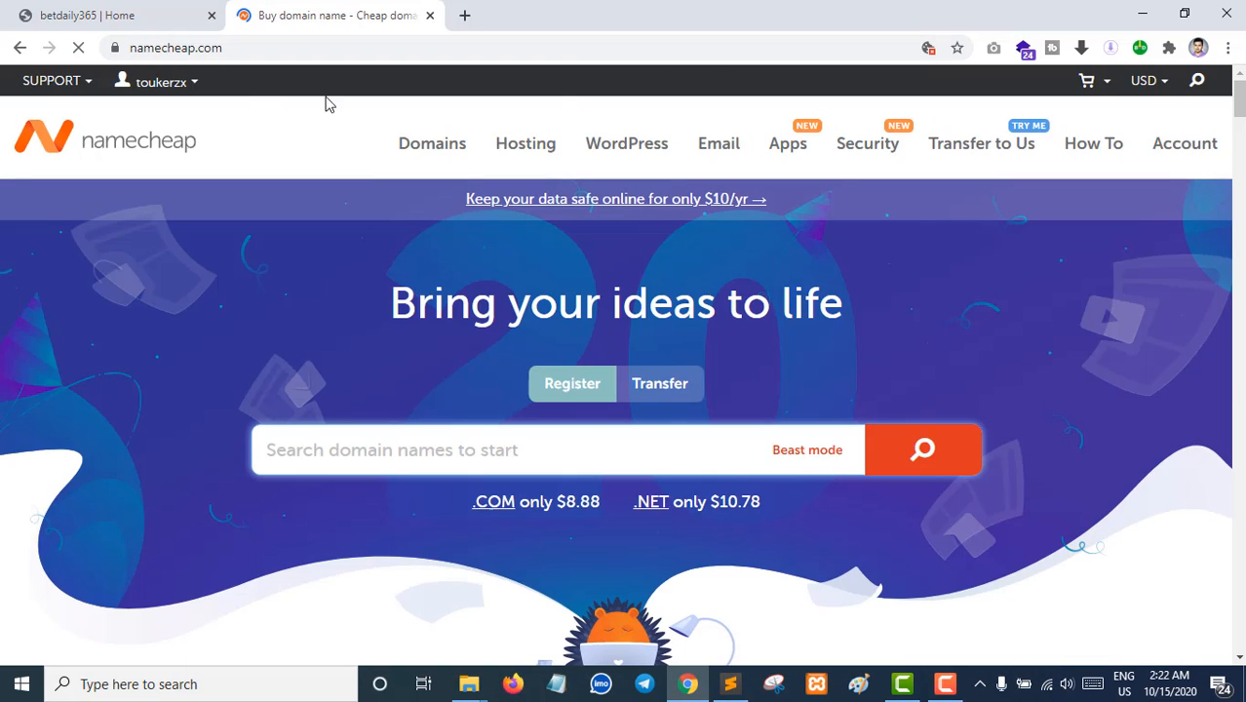
mouse_move(1151, 151)
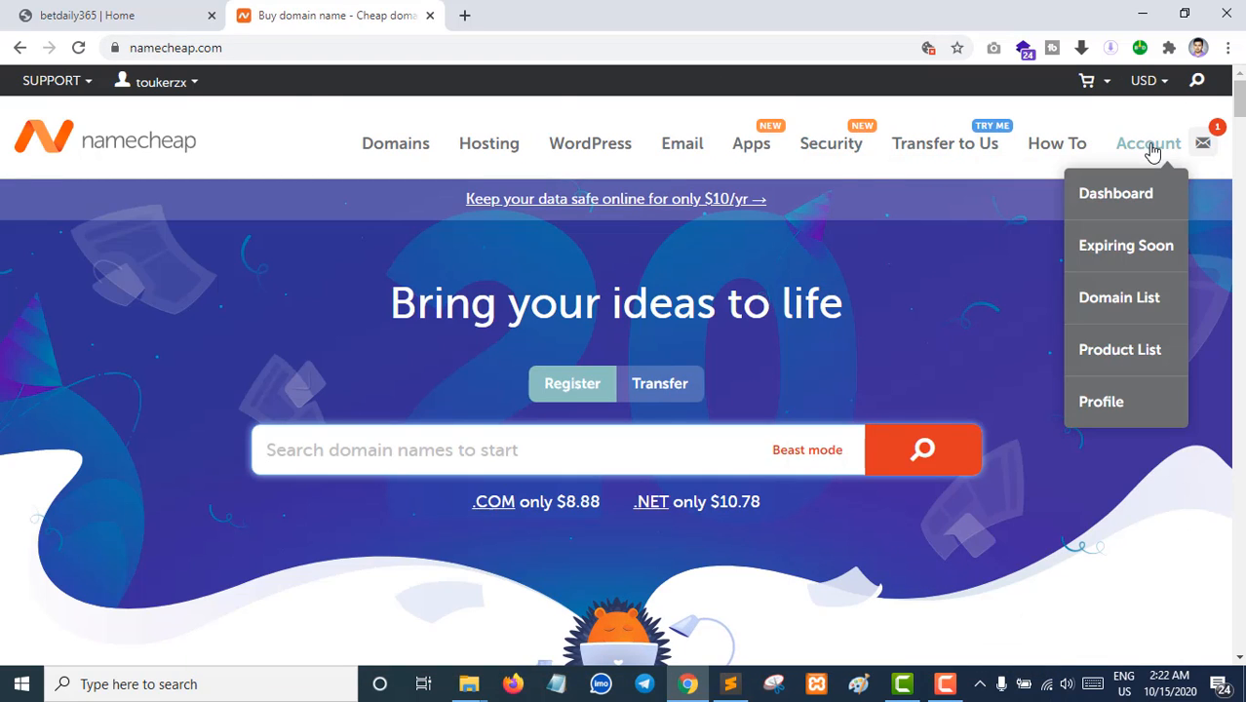
left_click(1122, 199)
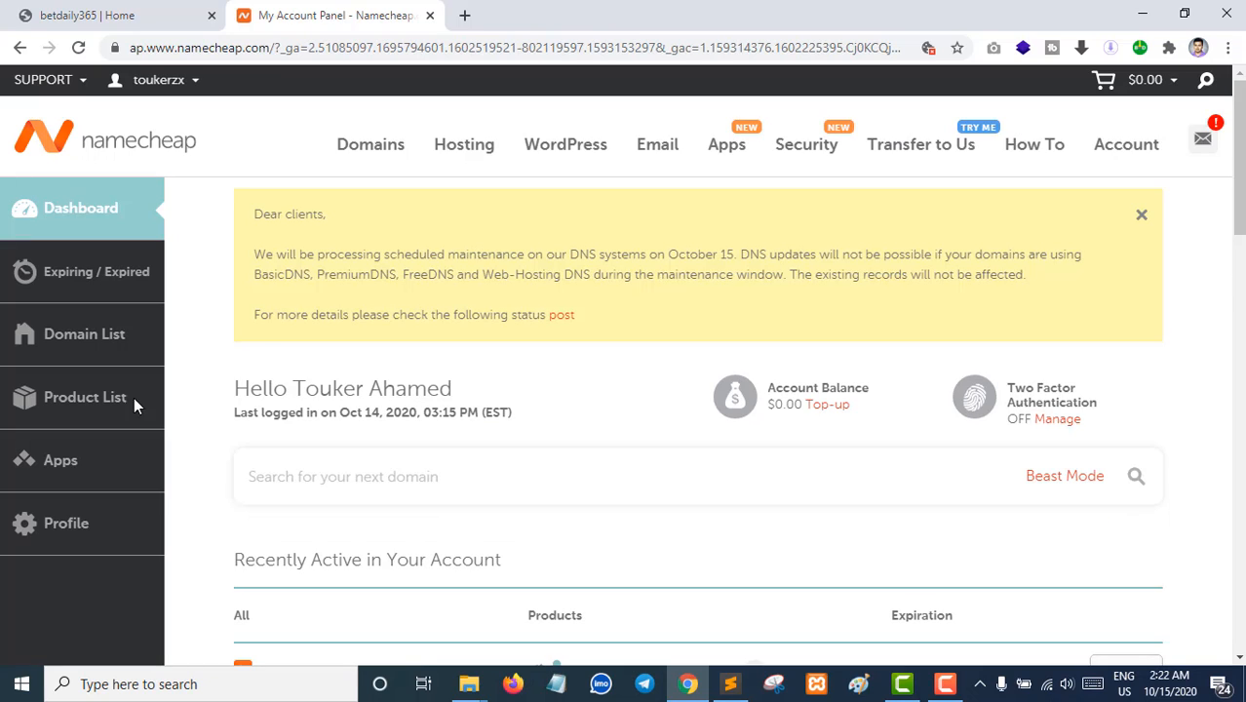
- Open the account's product list of SSL certificates
left_click(67, 407)
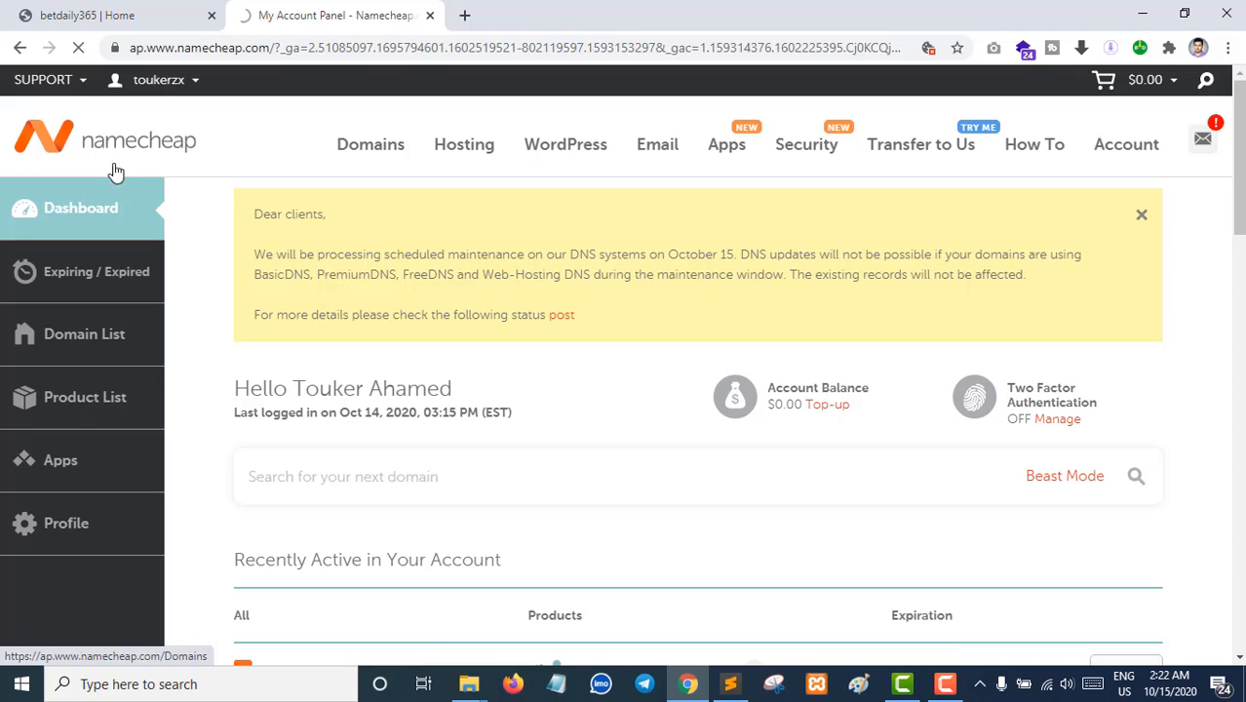
left_click(88, 14)
left_click(312, 15)
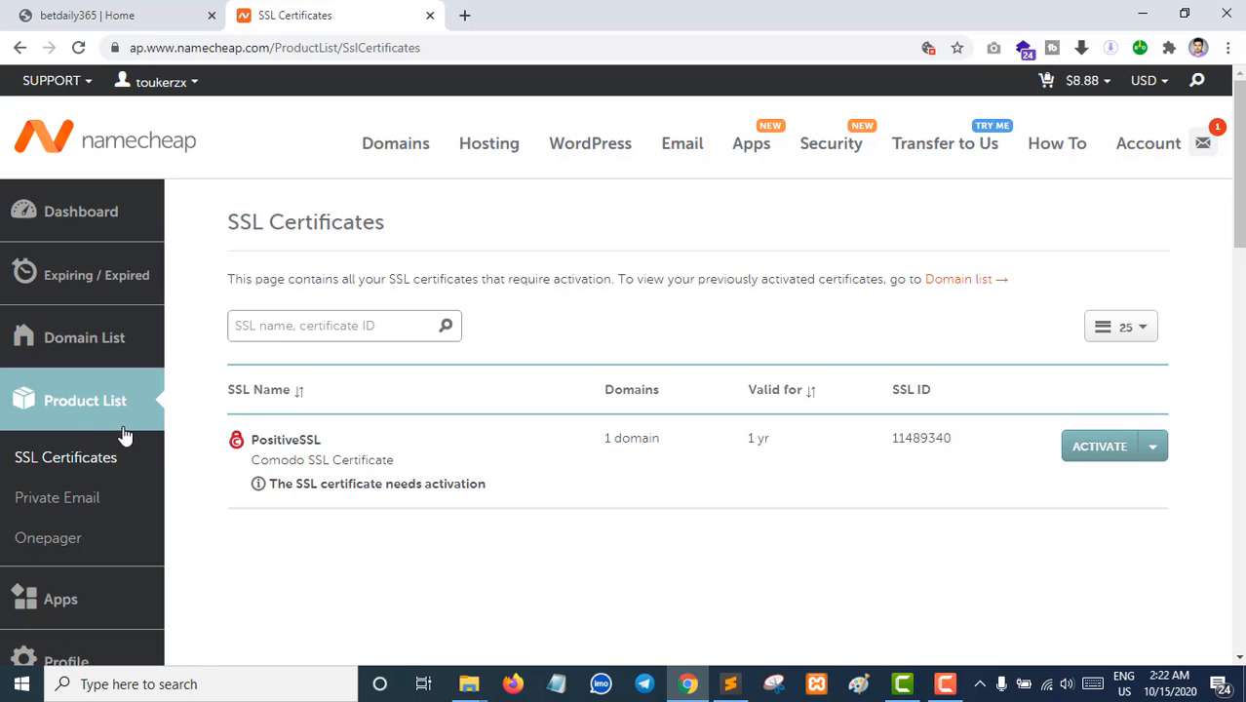
- Check the domain list and the PositiveSSL entry among the SSL certificates requiring activation, and view the open betdaily365.com site
left_click(95, 349)
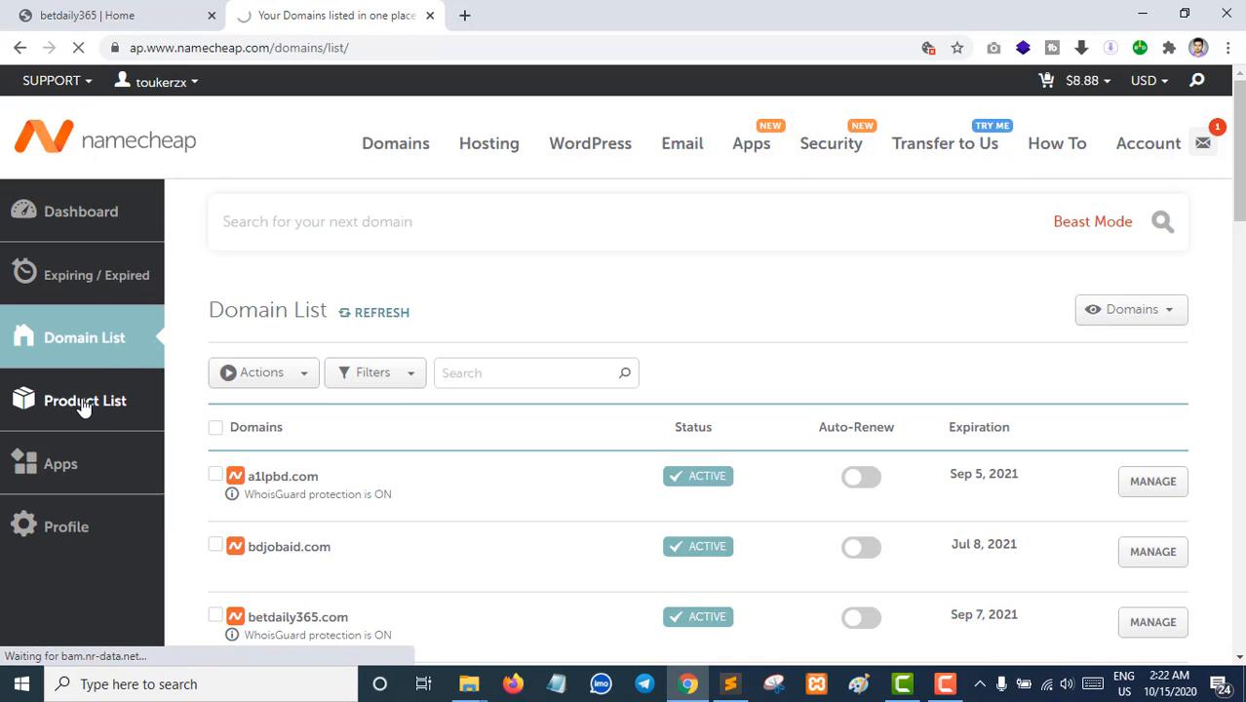
left_click(84, 408)
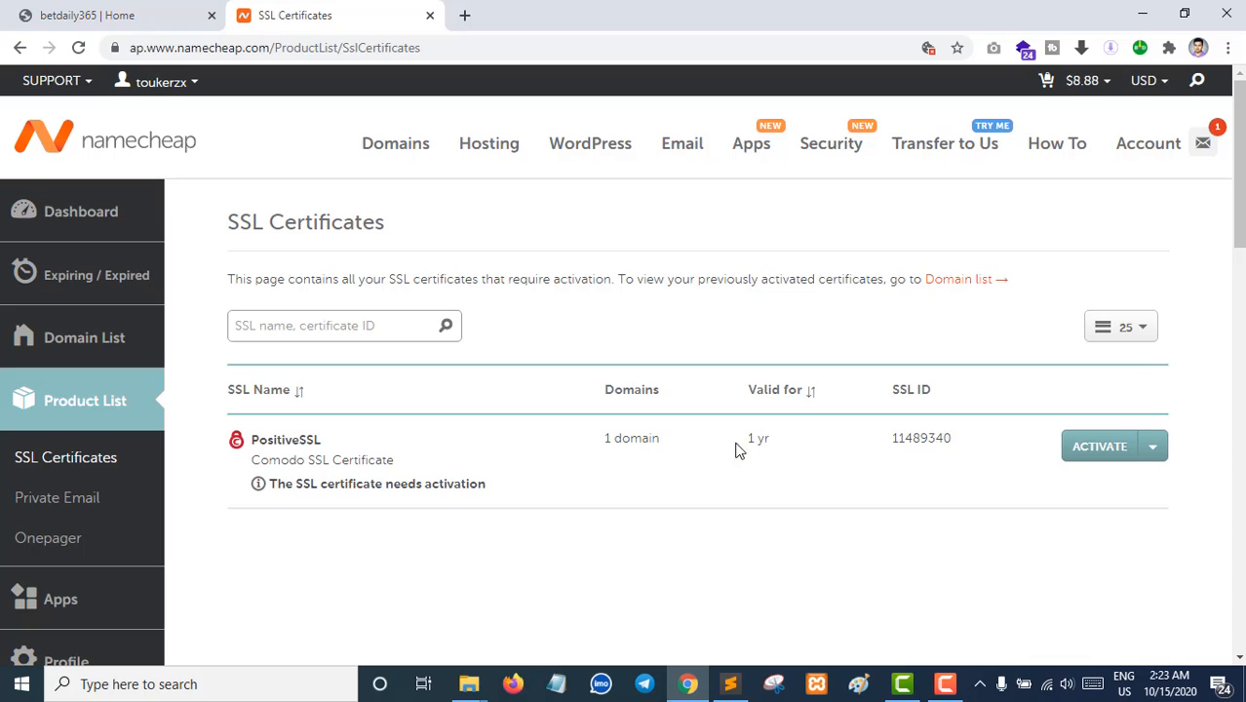
left_click(84, 12)
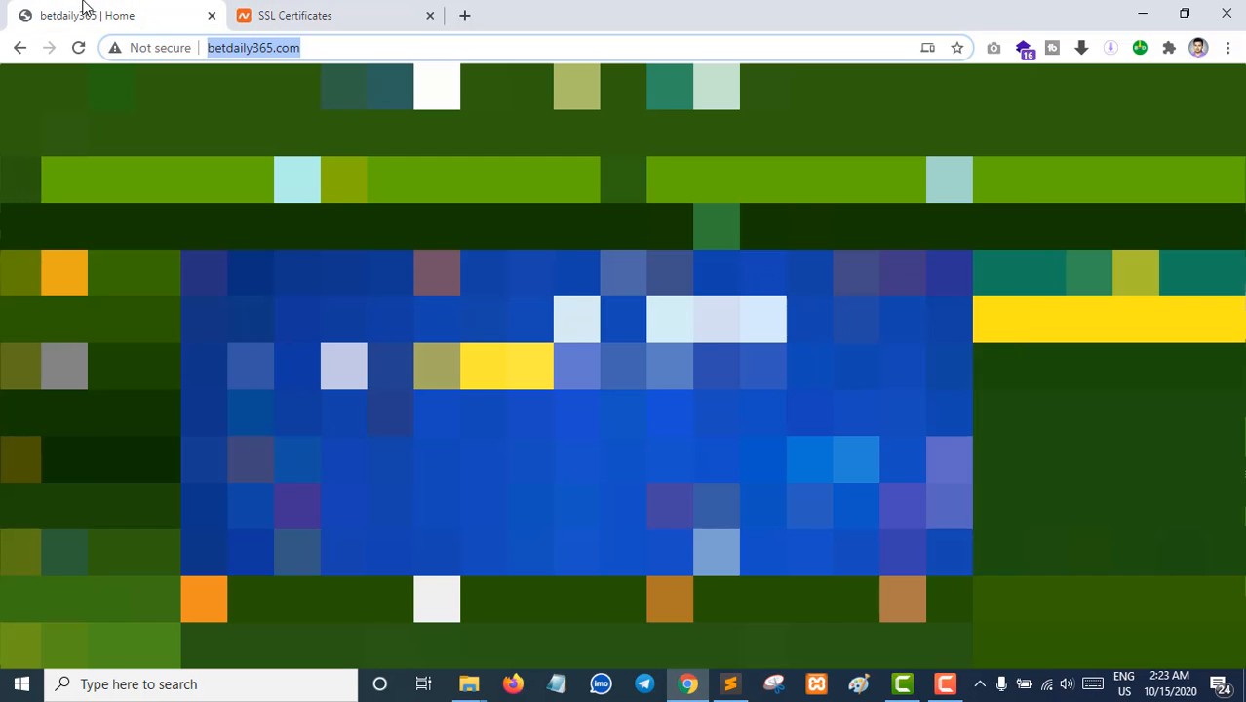
left_click(308, 14)
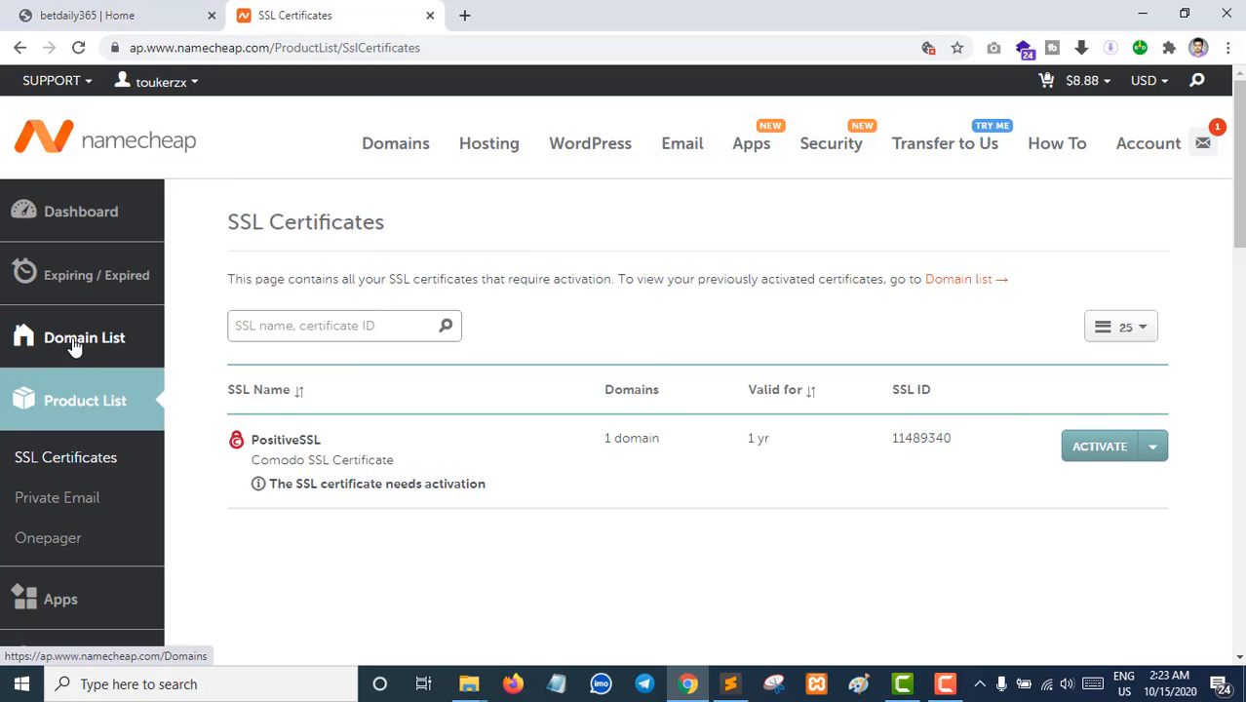
left_click(151, 17)
left_click(336, 12)
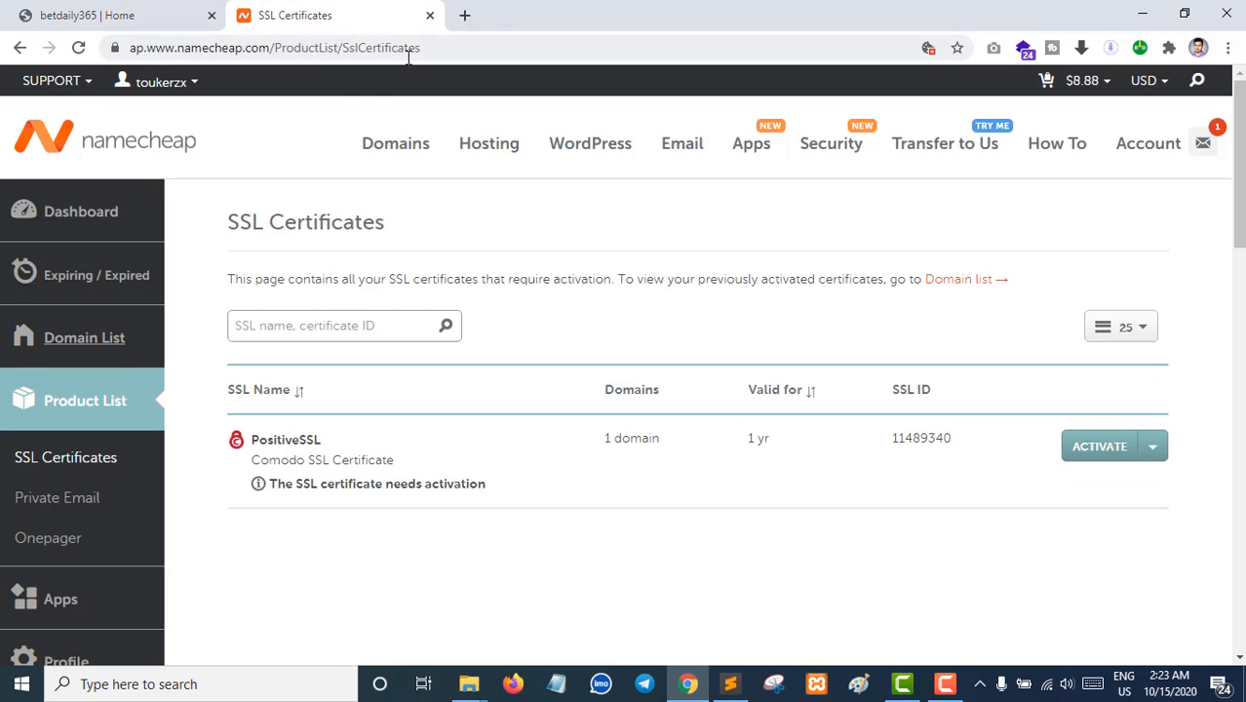
- Open the account's domain list and look for betdaily365.com
left_click(75, 346)
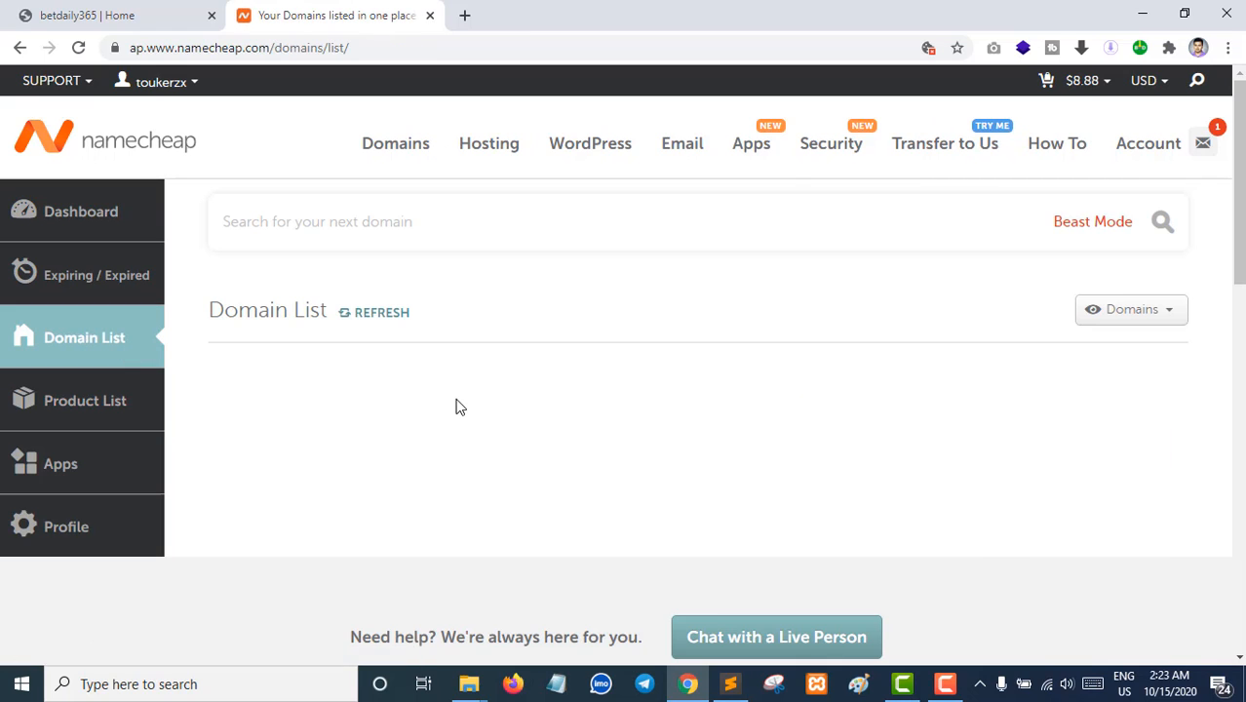
scroll(462, 404, "down", 1)
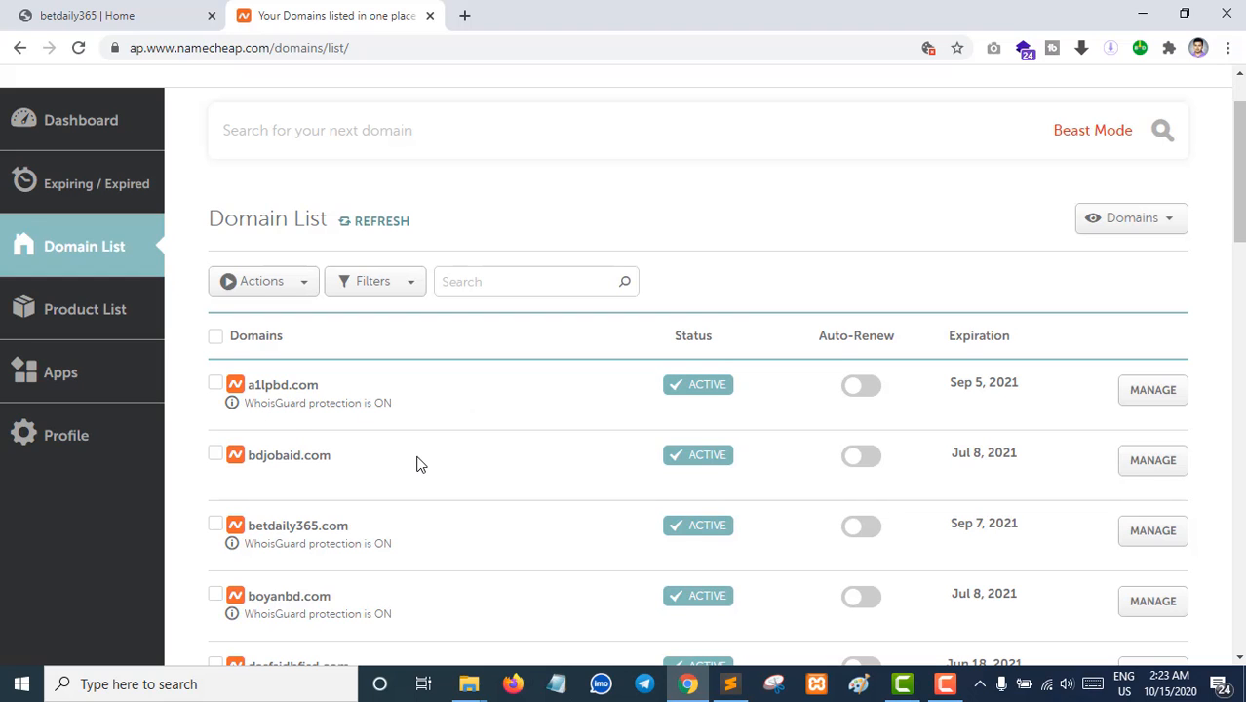
scroll(420, 464, "down", 1)
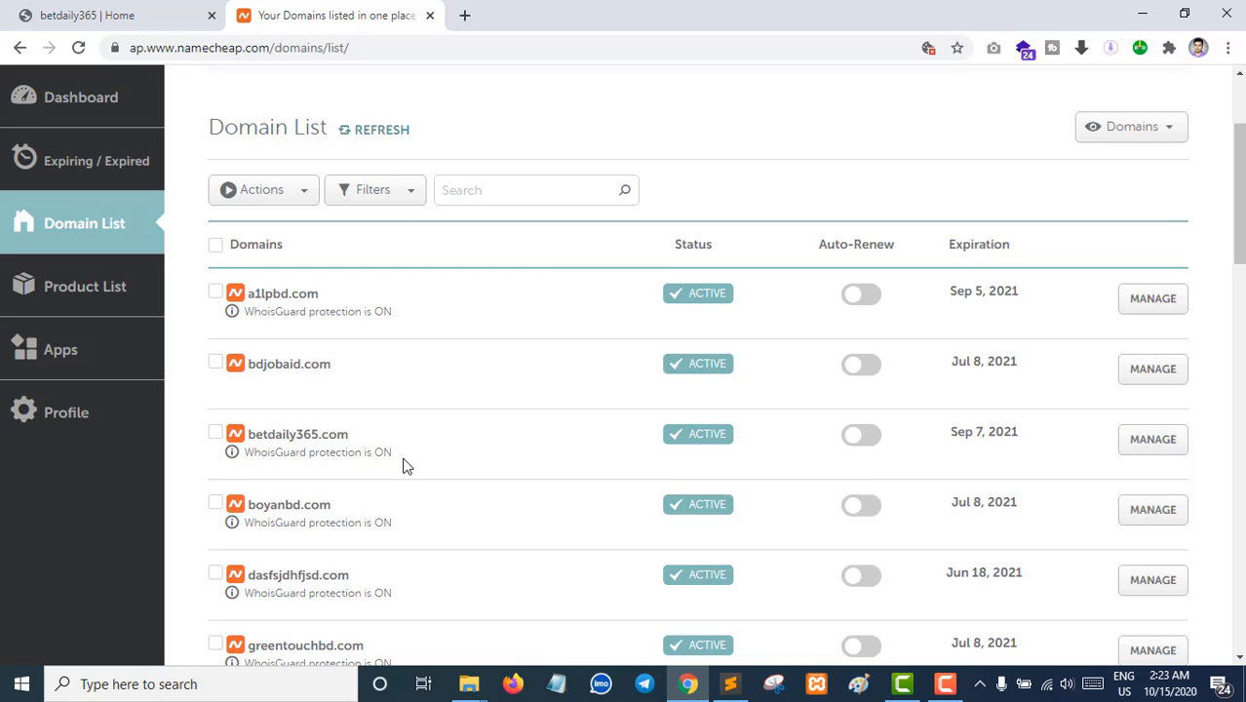
scroll(445, 478, "down", 1)
scroll(390, 464, "up", 3)
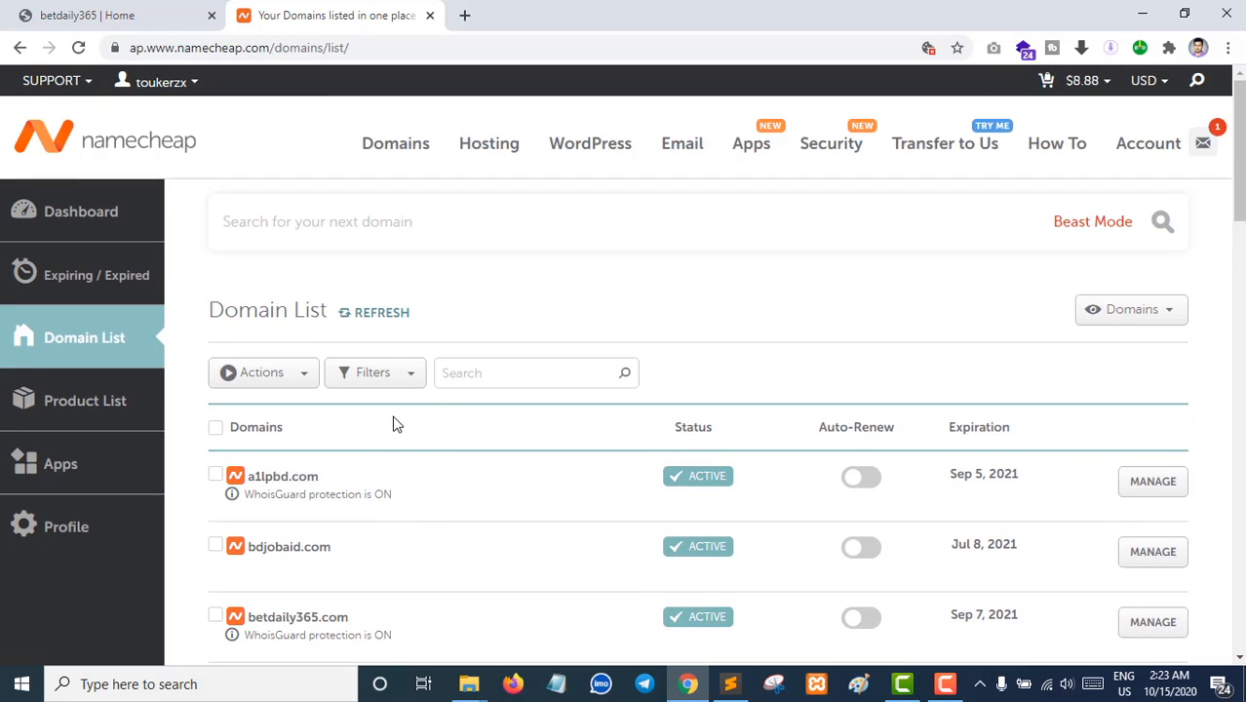
- Open the account dashboard and locate betdaily365.com among the recently active domains
left_click(65, 222)
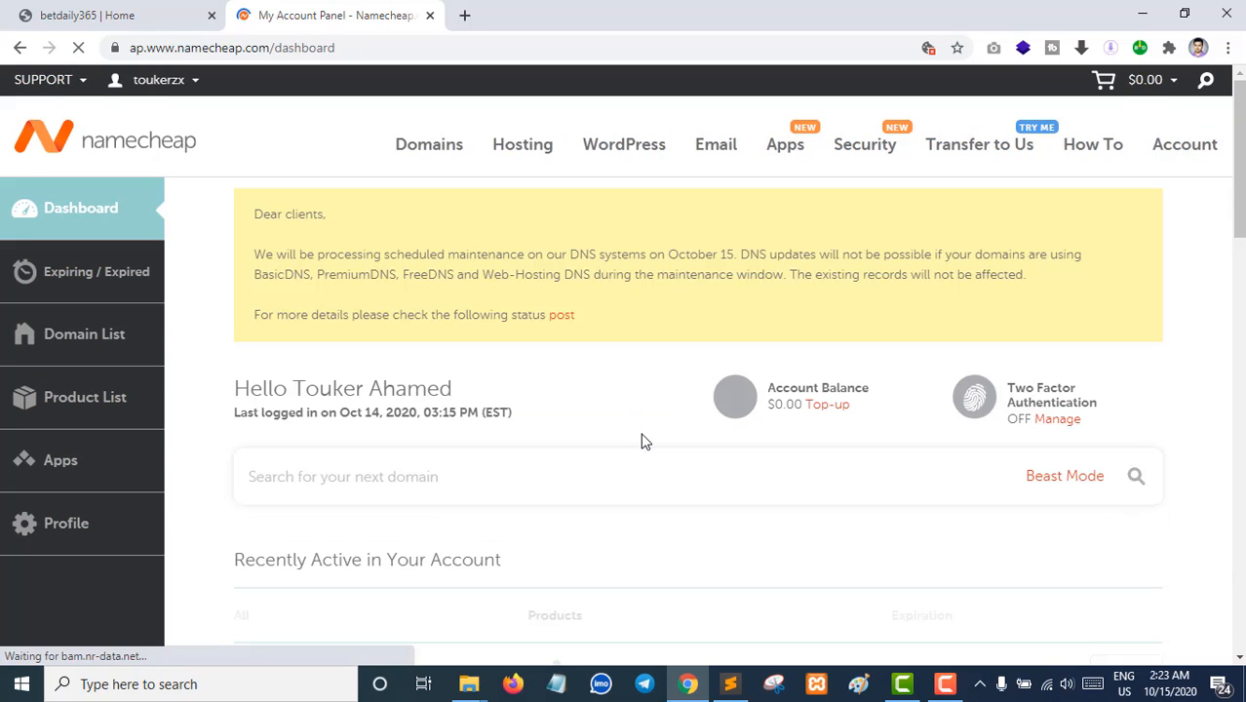
scroll(641, 440, "down", 3)
scroll(641, 441, "down", 1)
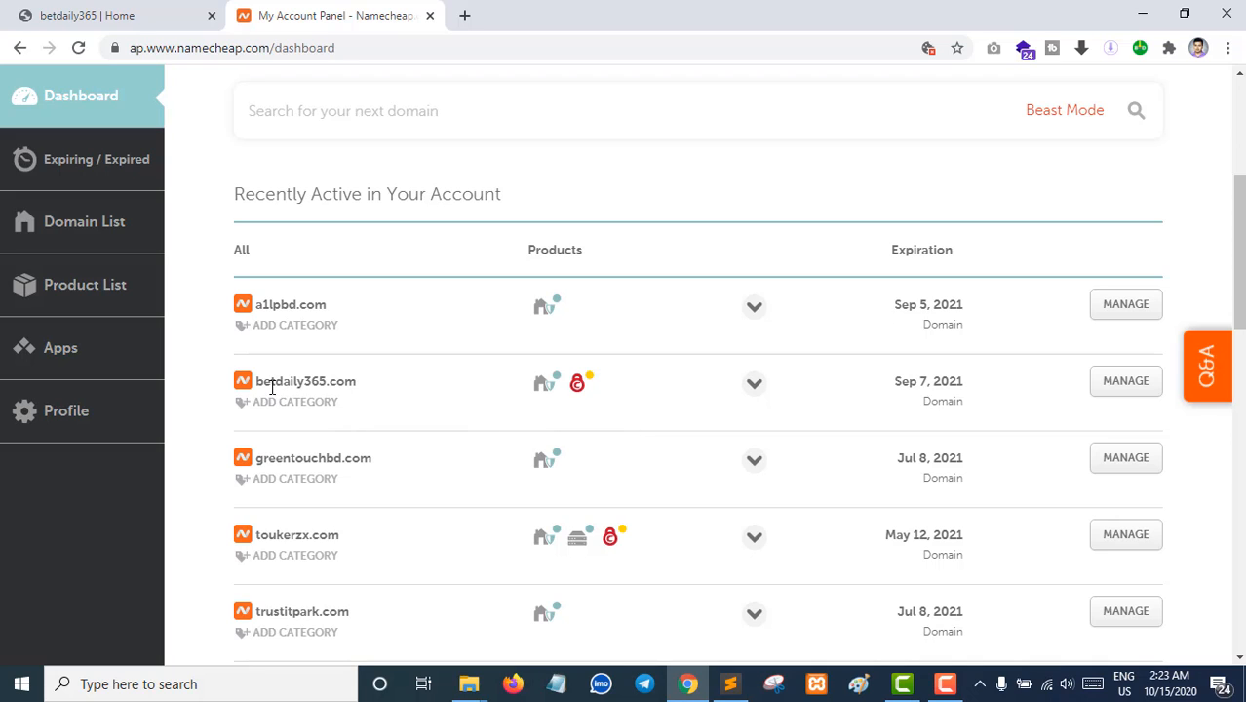
left_click_drag(271, 387, 341, 386)
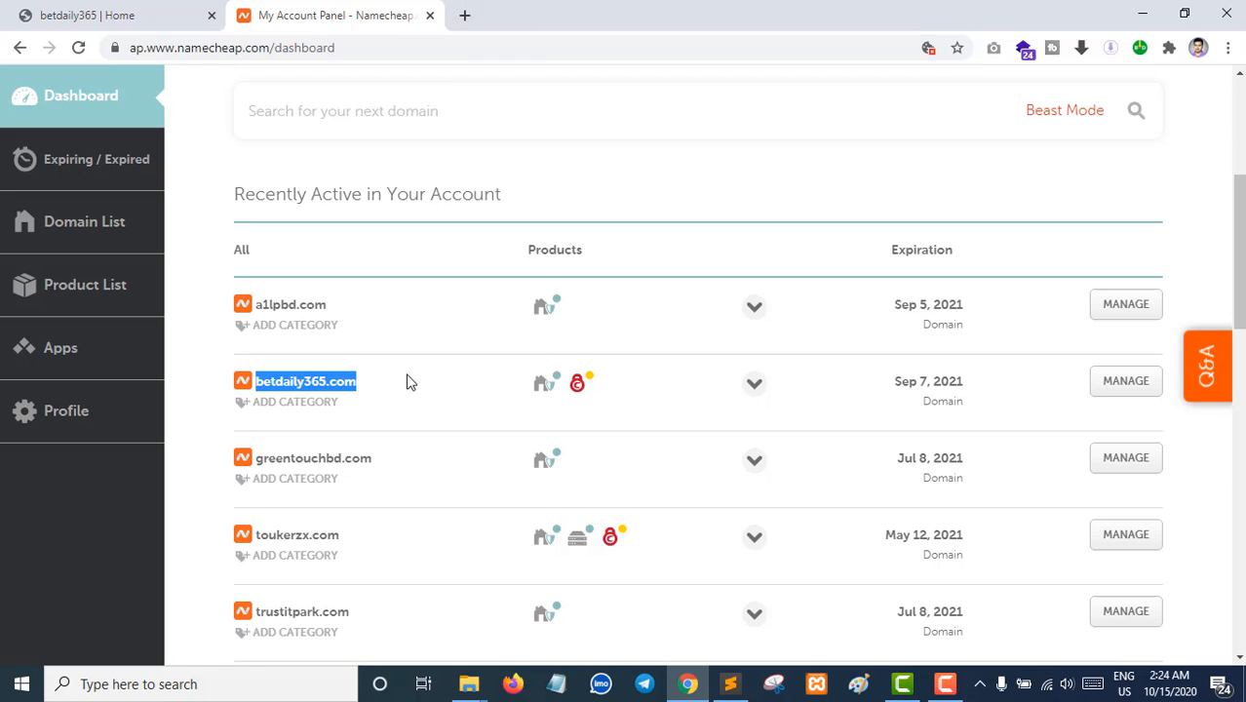
left_click(327, 383)
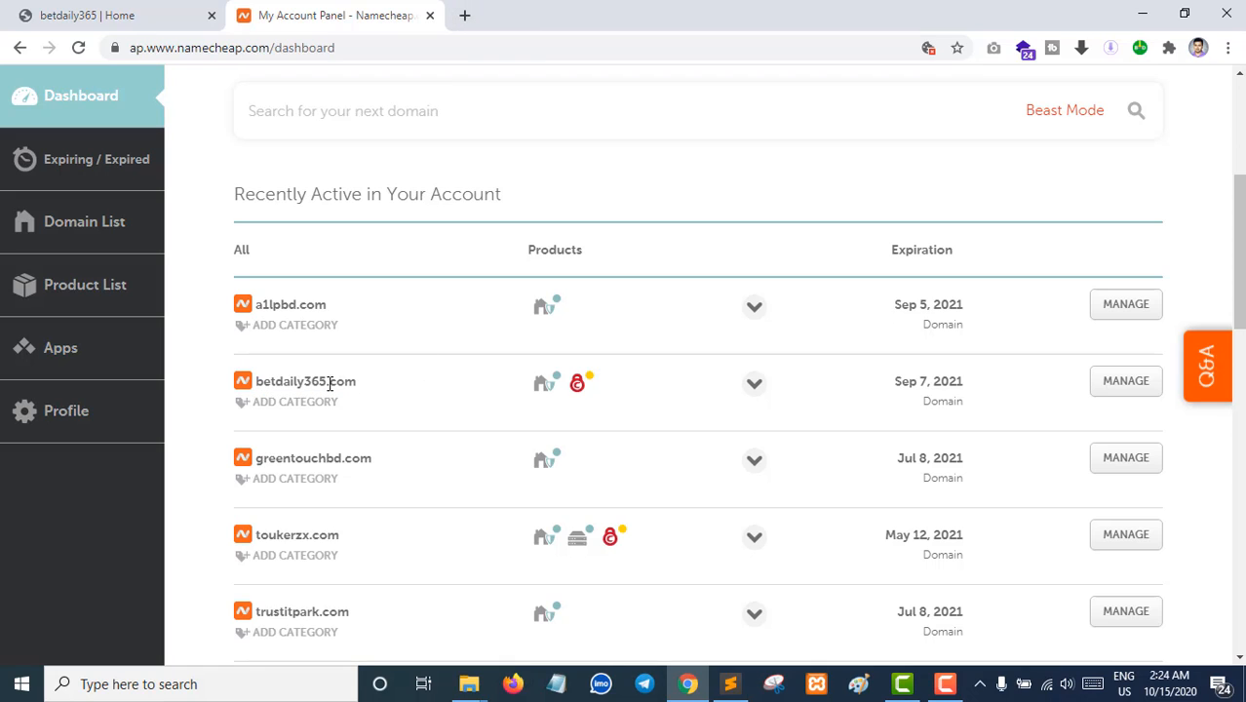
- Open cPanel for the Stellar hosting product attached to toukerzx.com
mouse_move(588, 546)
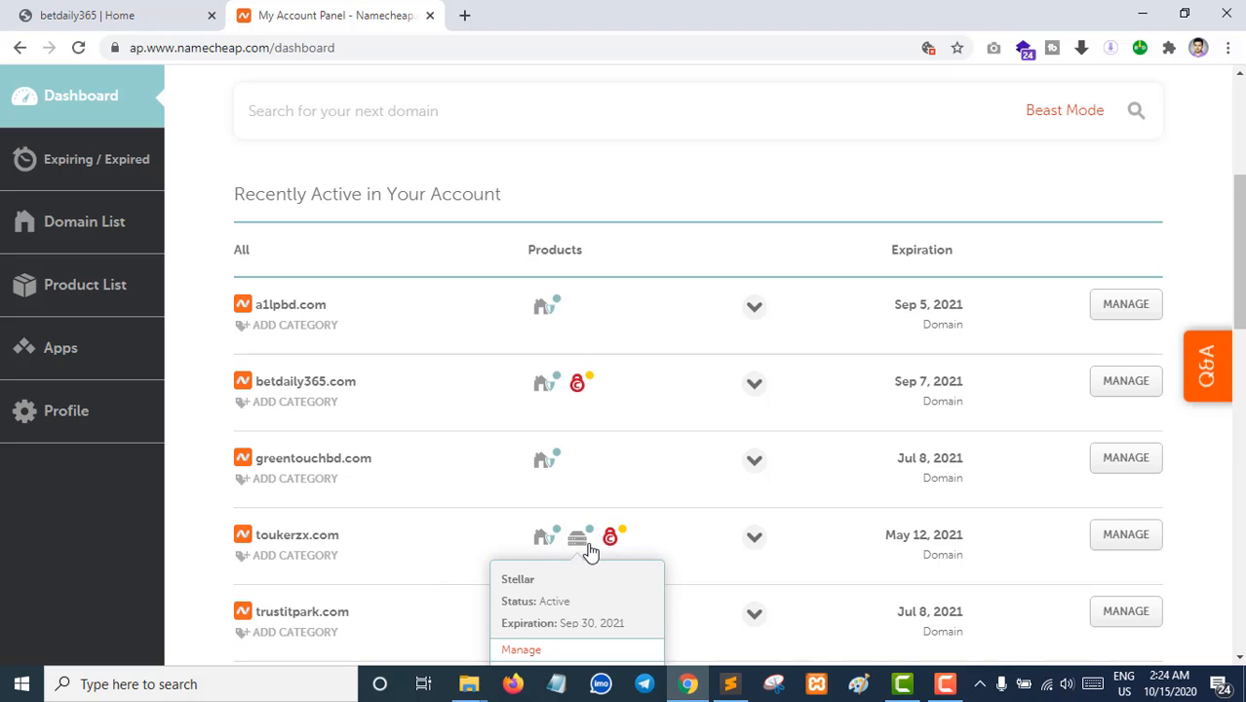
scroll(587, 542, "down", 2)
mouse_move(576, 354)
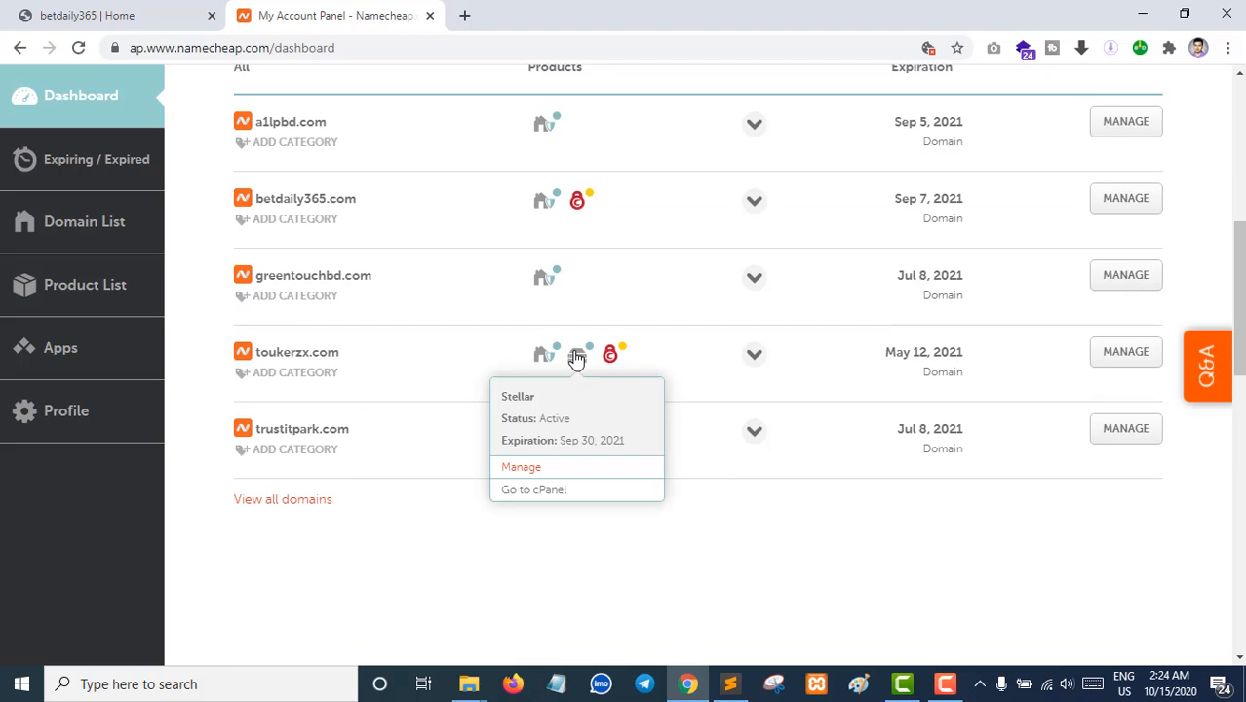
left_click(536, 494)
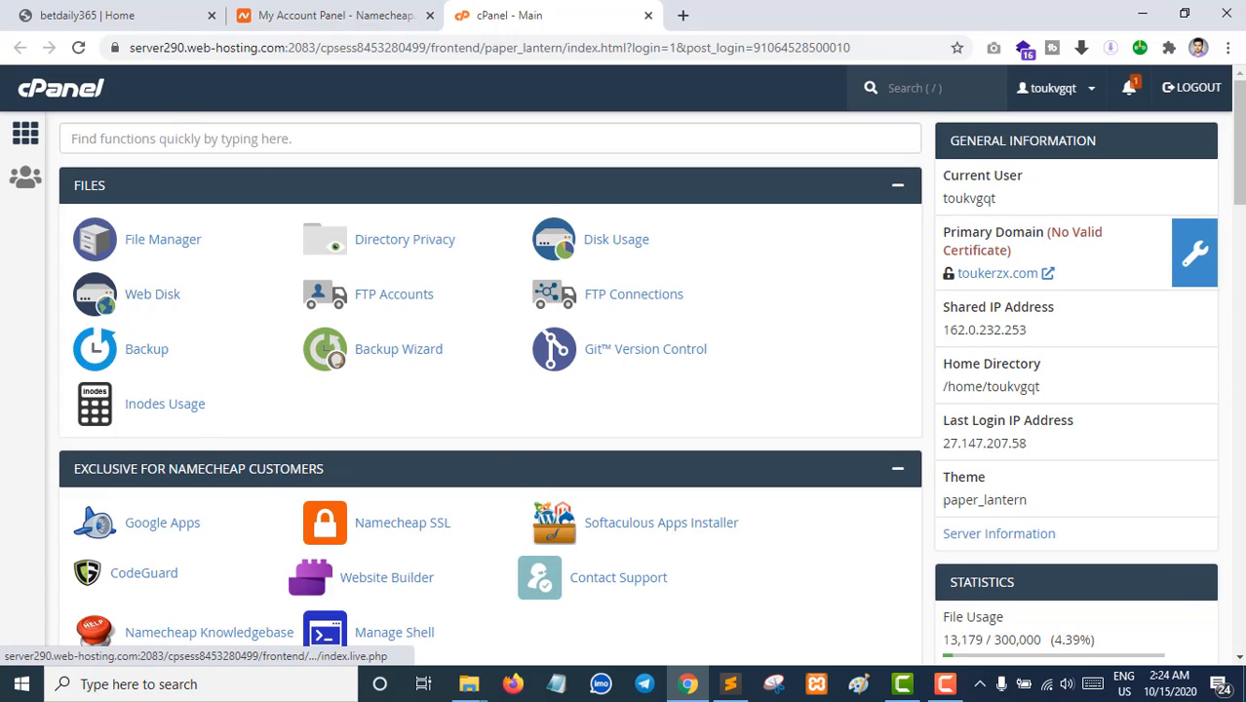
- Check the account dashboard again, and open the Namecheap SSL tool in cPanel
left_click(369, 10)
scroll(444, 273, "up", 2)
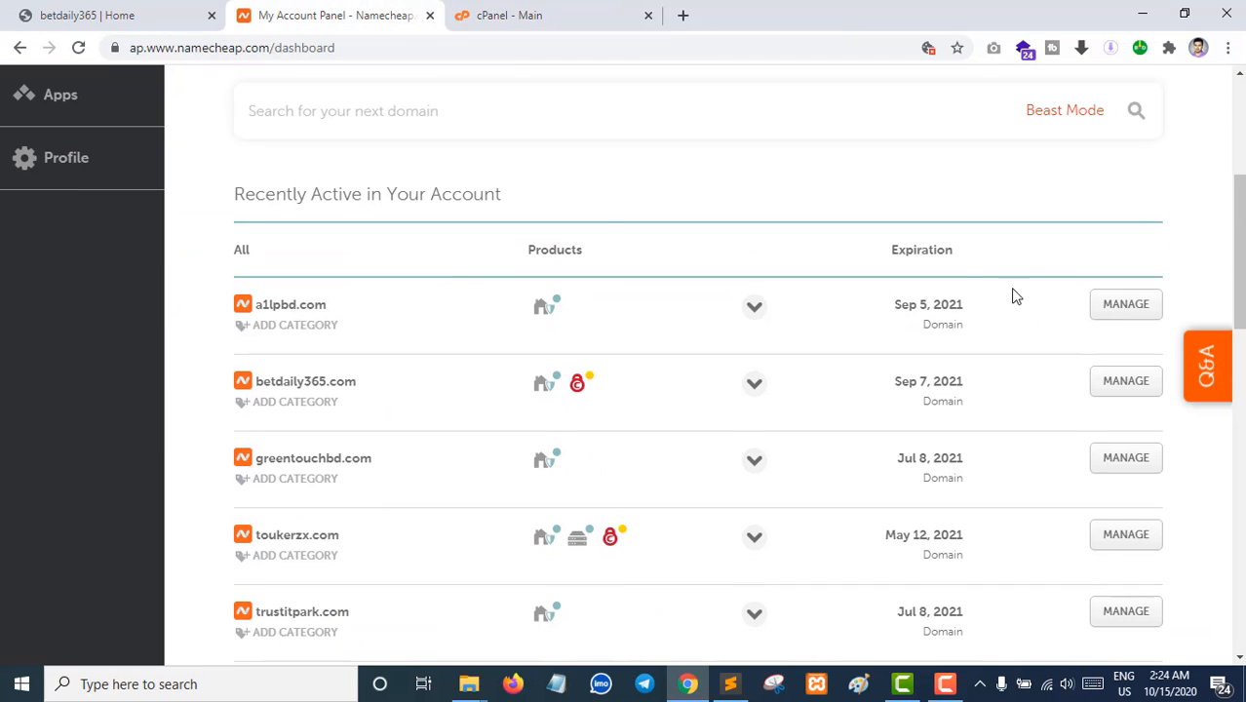
left_click(508, 15)
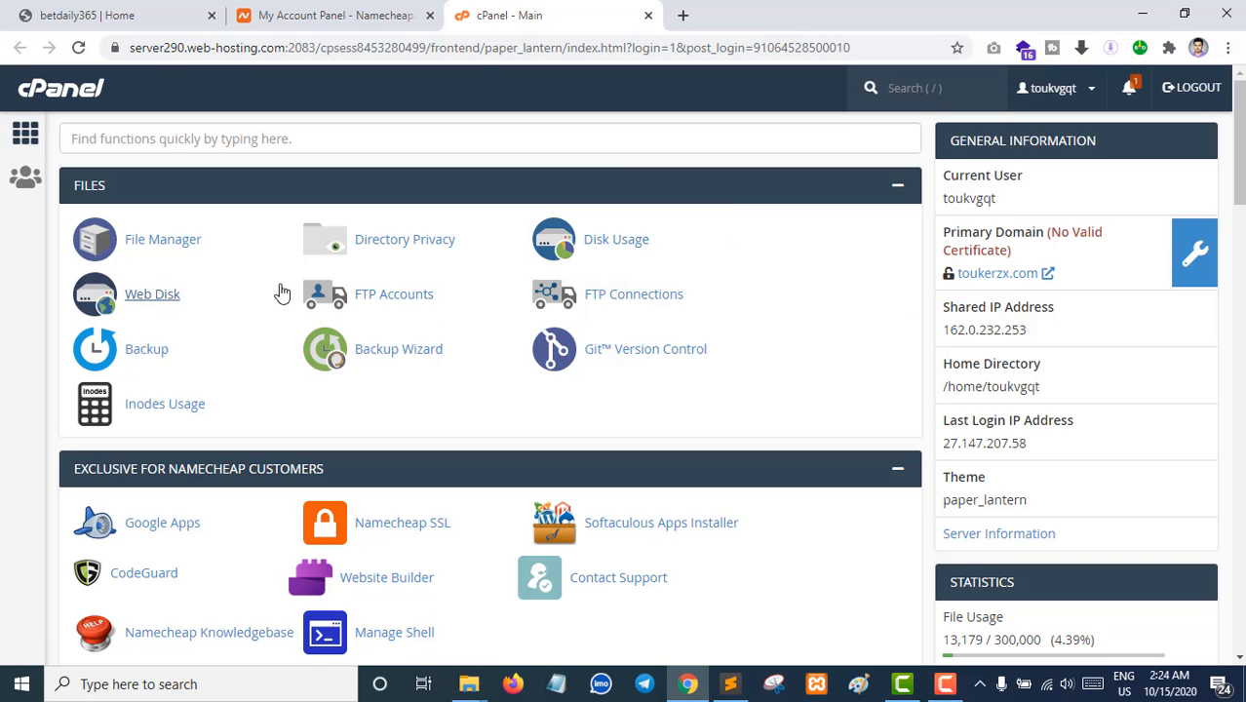
scroll(767, 408, "down", 1)
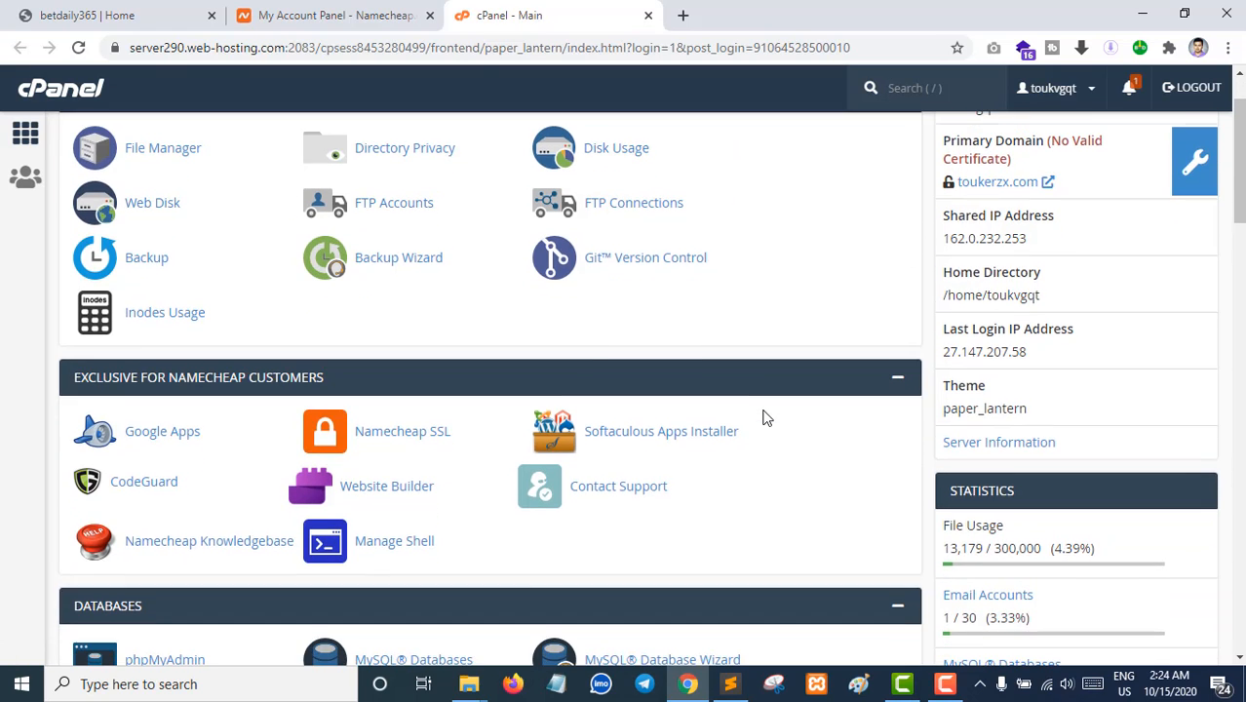
left_click(373, 441)
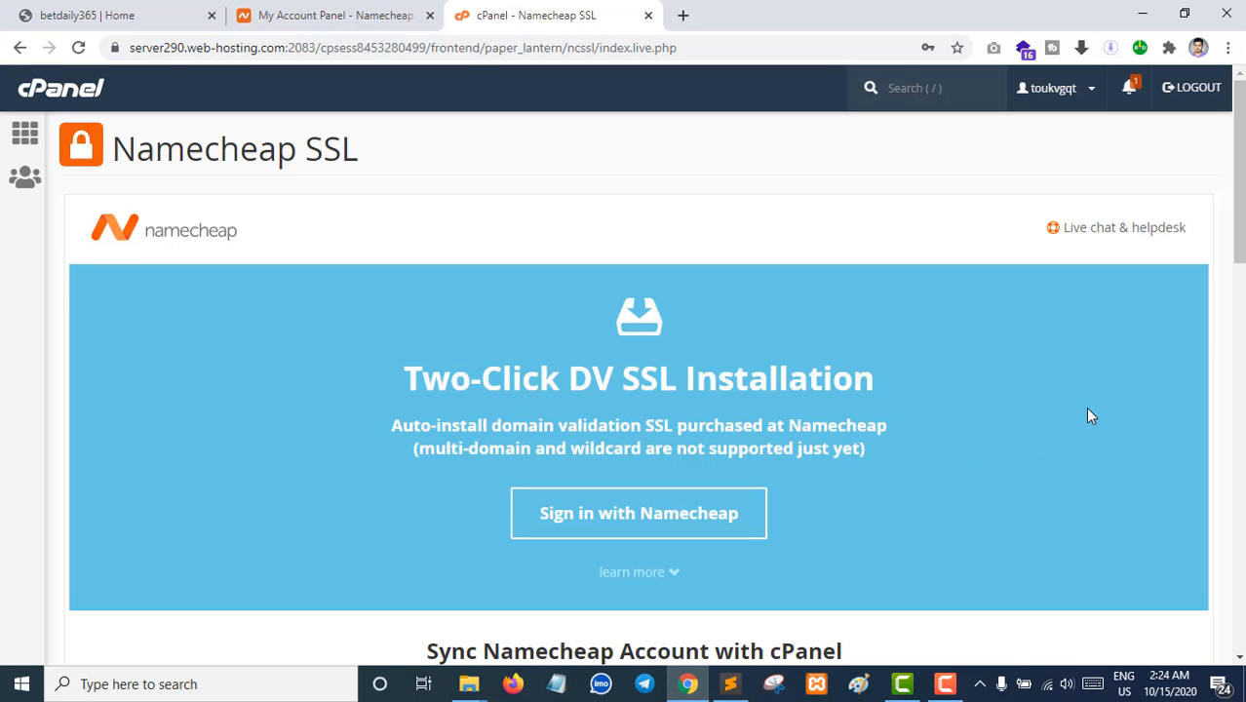
- Review the SSL installation information, sign in with Namecheap and allow cPanel to access the account profile
scroll(1096, 445, "down", 2)
scroll(1096, 459, "down", 3)
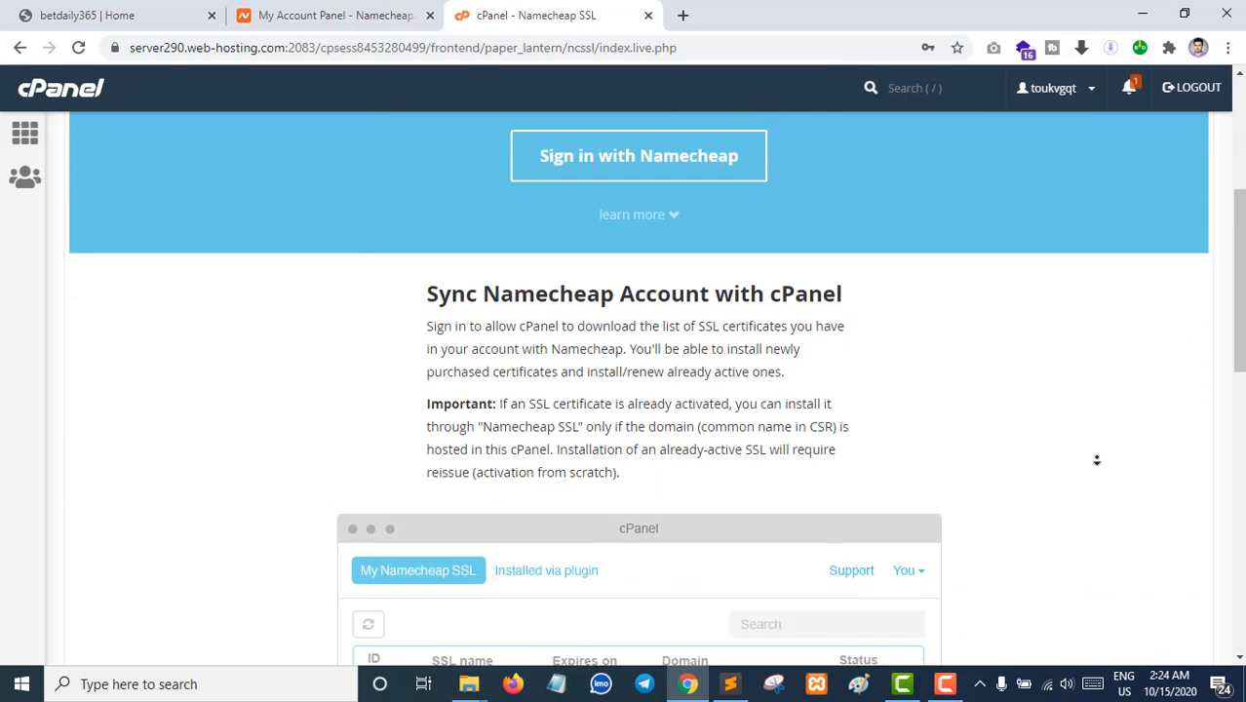
scroll(658, 484, "down", 3)
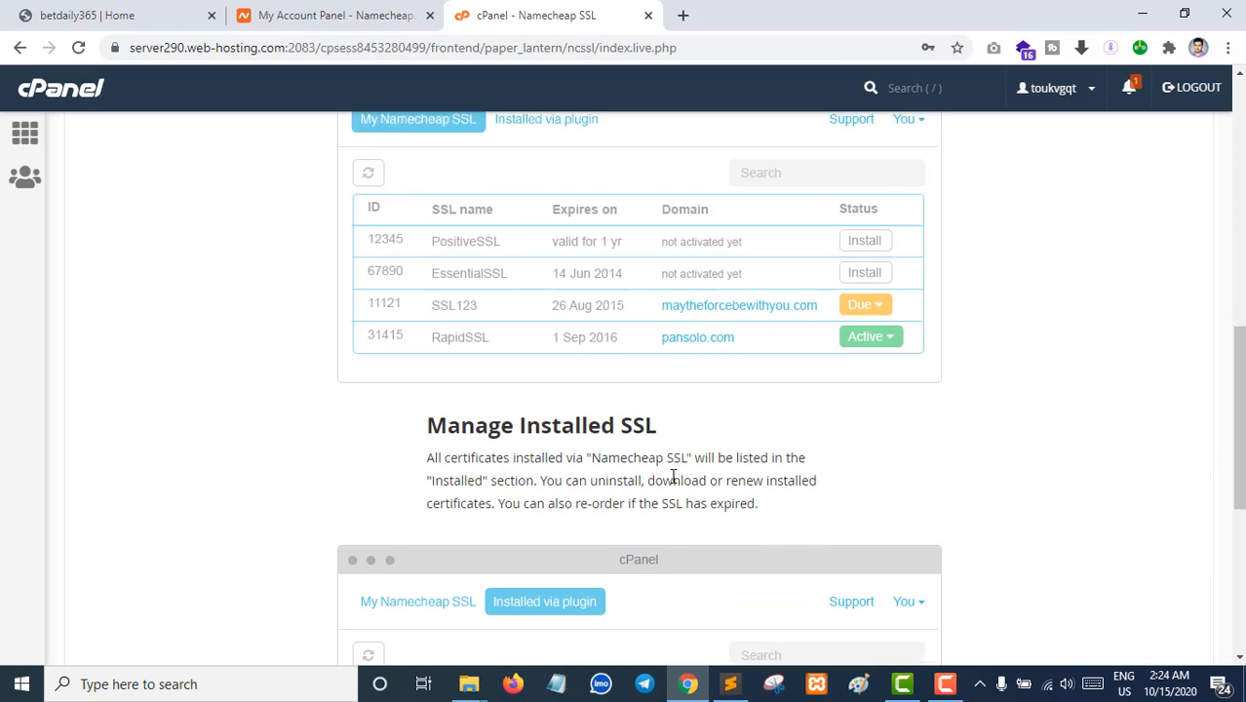
scroll(1098, 451, "down", 3)
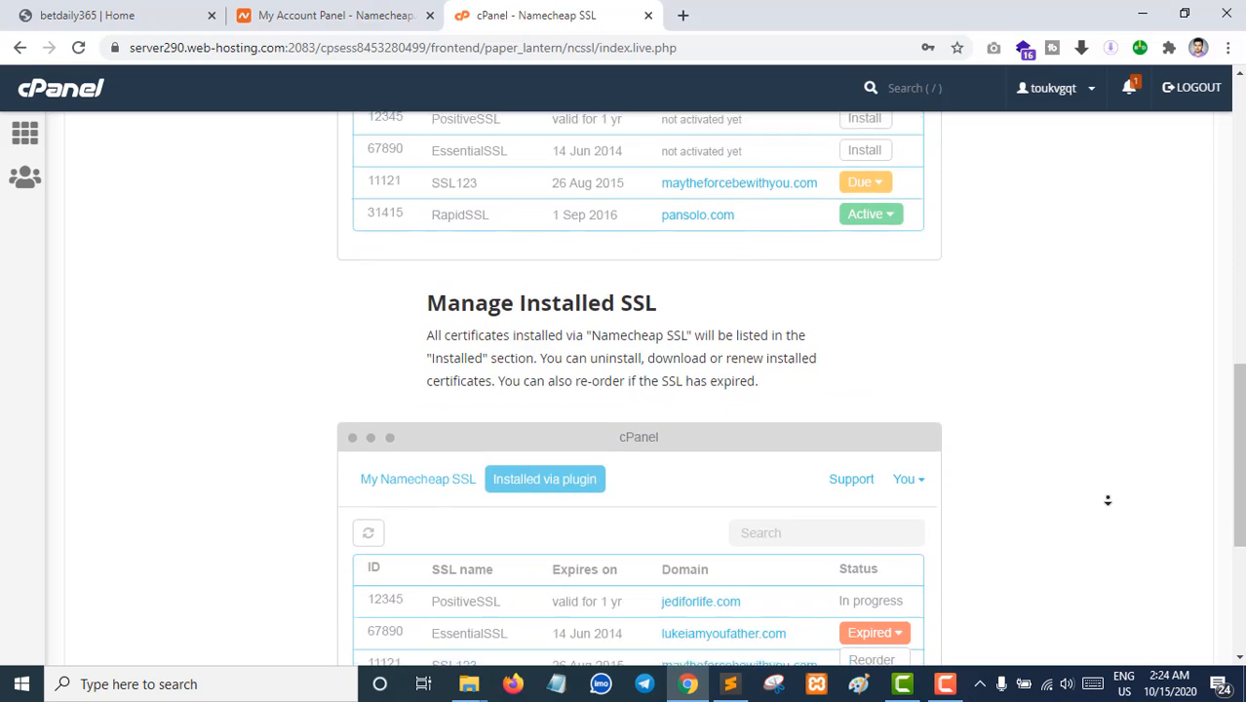
scroll(1107, 500, "down", 2)
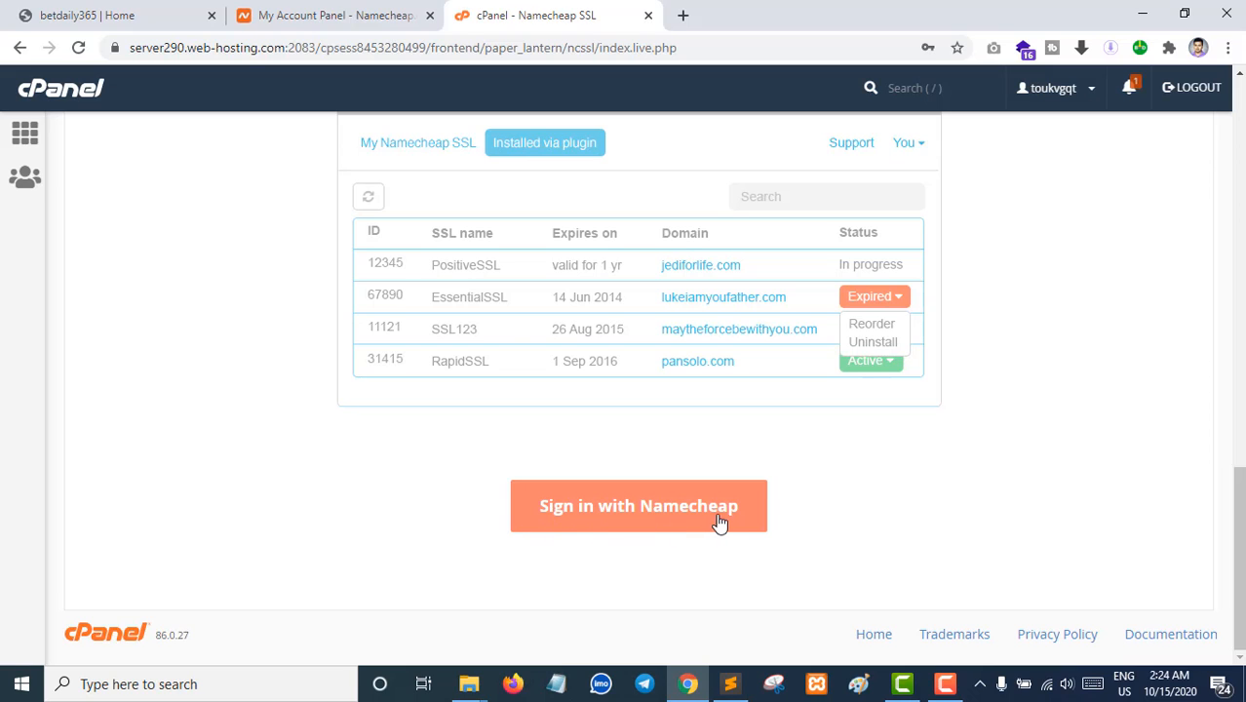
left_click(591, 517)
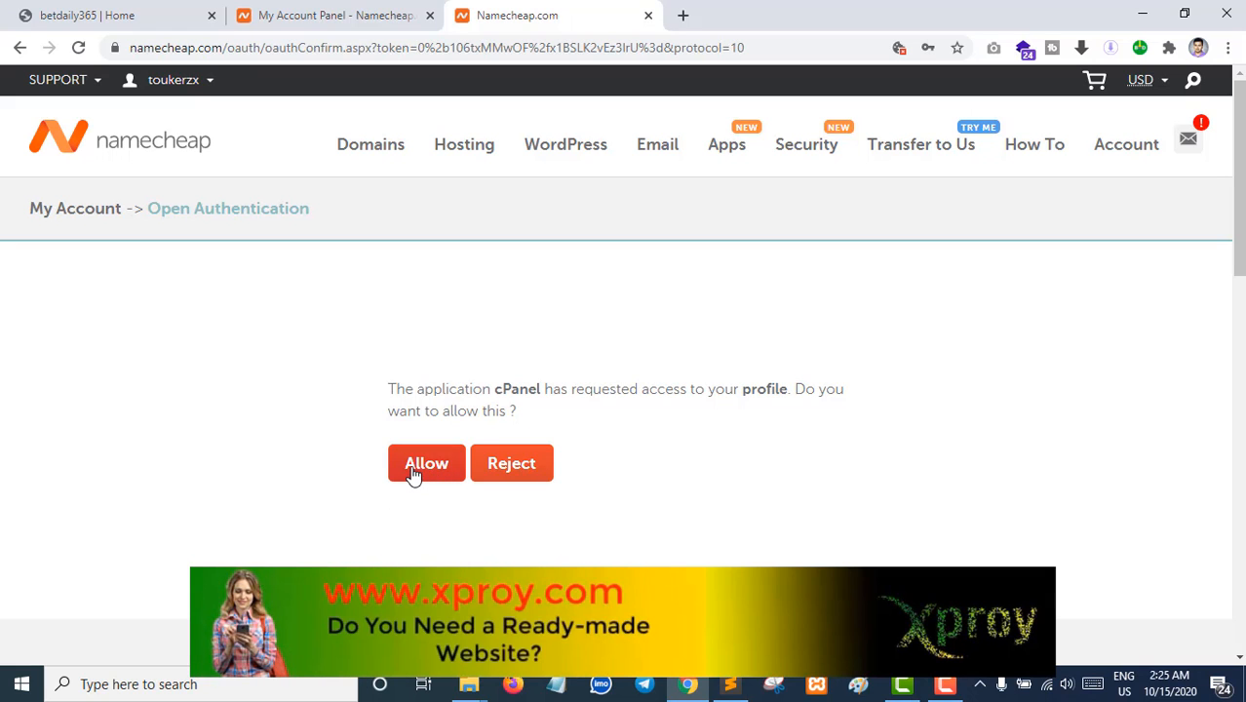
left_click(414, 475)
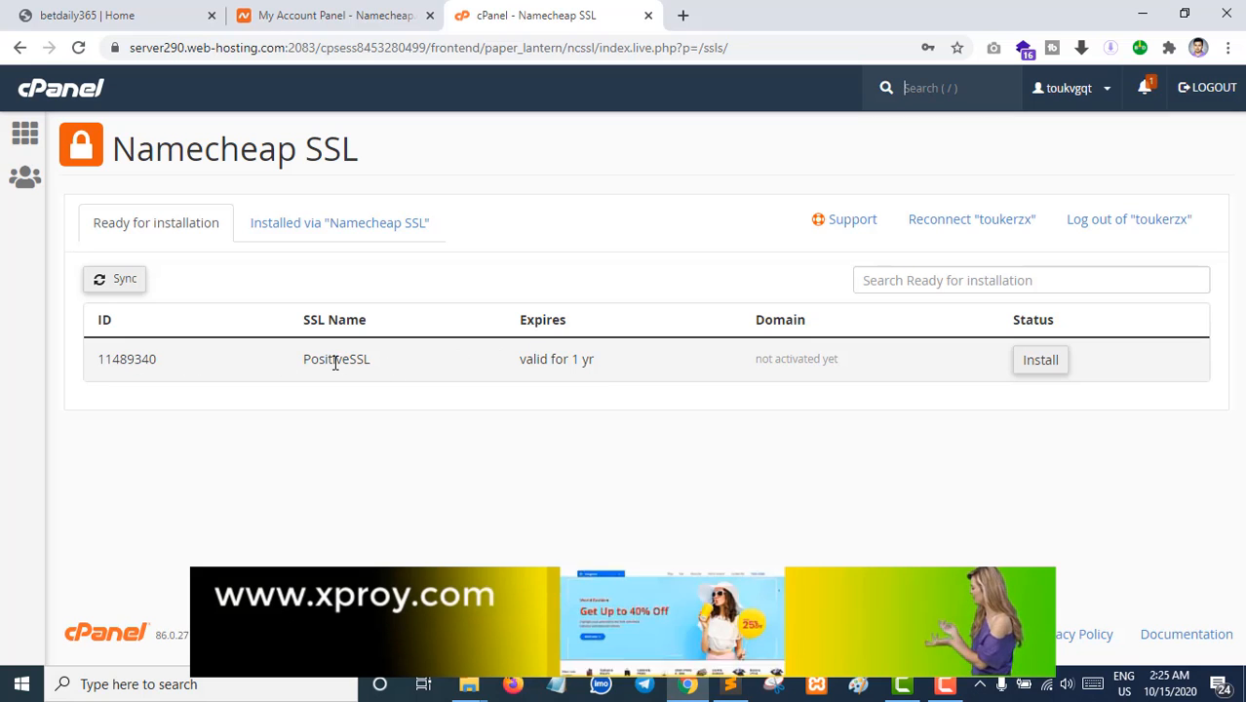
- Open the Namecheap product list of SSL certificates and compare it with the certificates ready for installation in cPanel
left_click(342, 12)
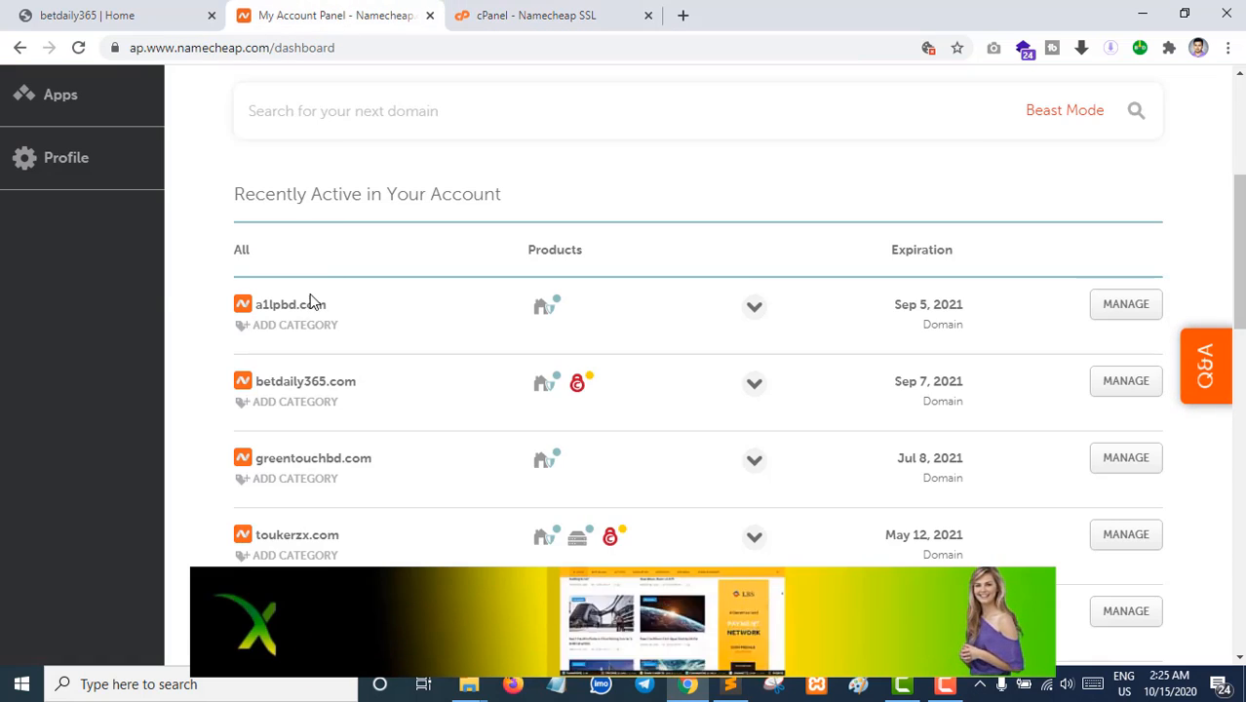
scroll(312, 302, "up", 4)
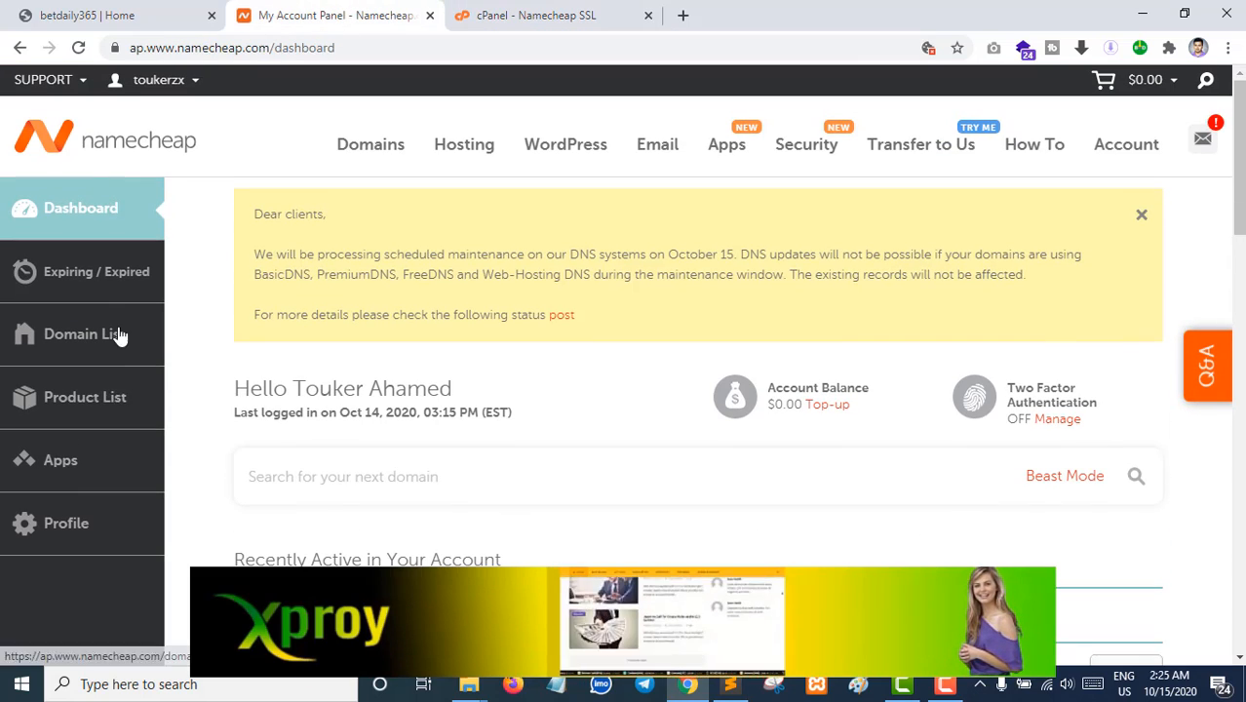
left_click(66, 407)
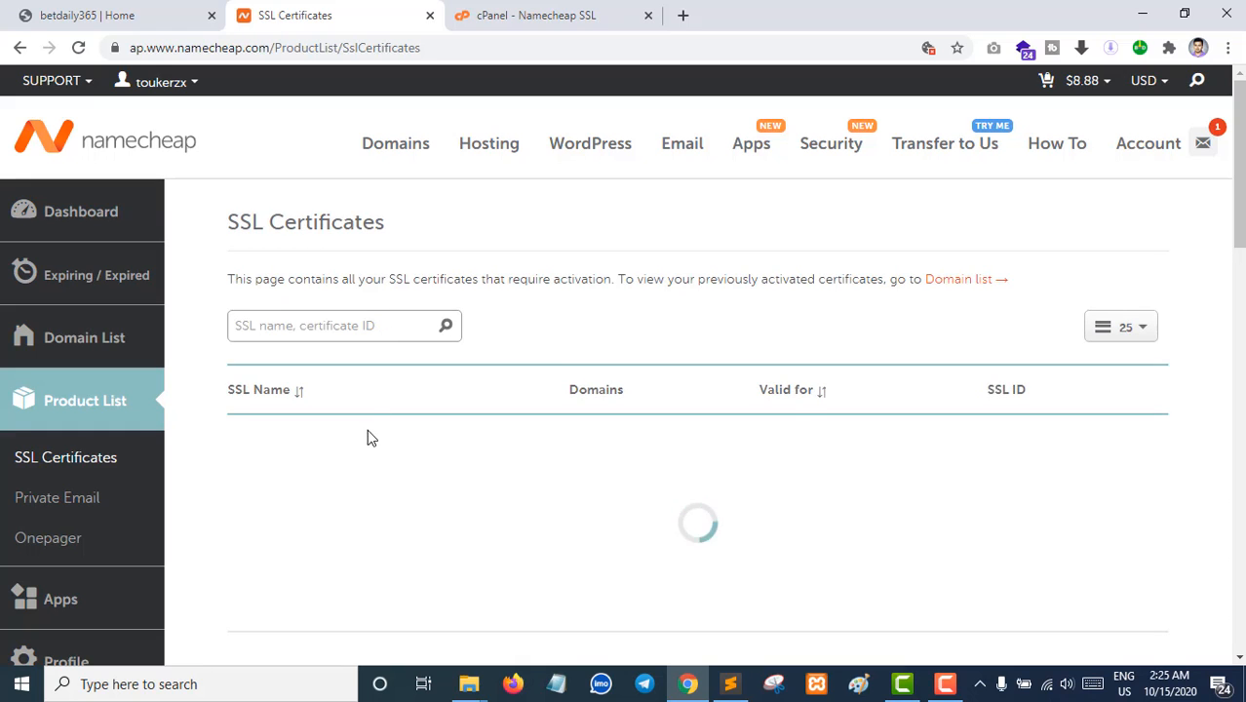
left_click(554, 14)
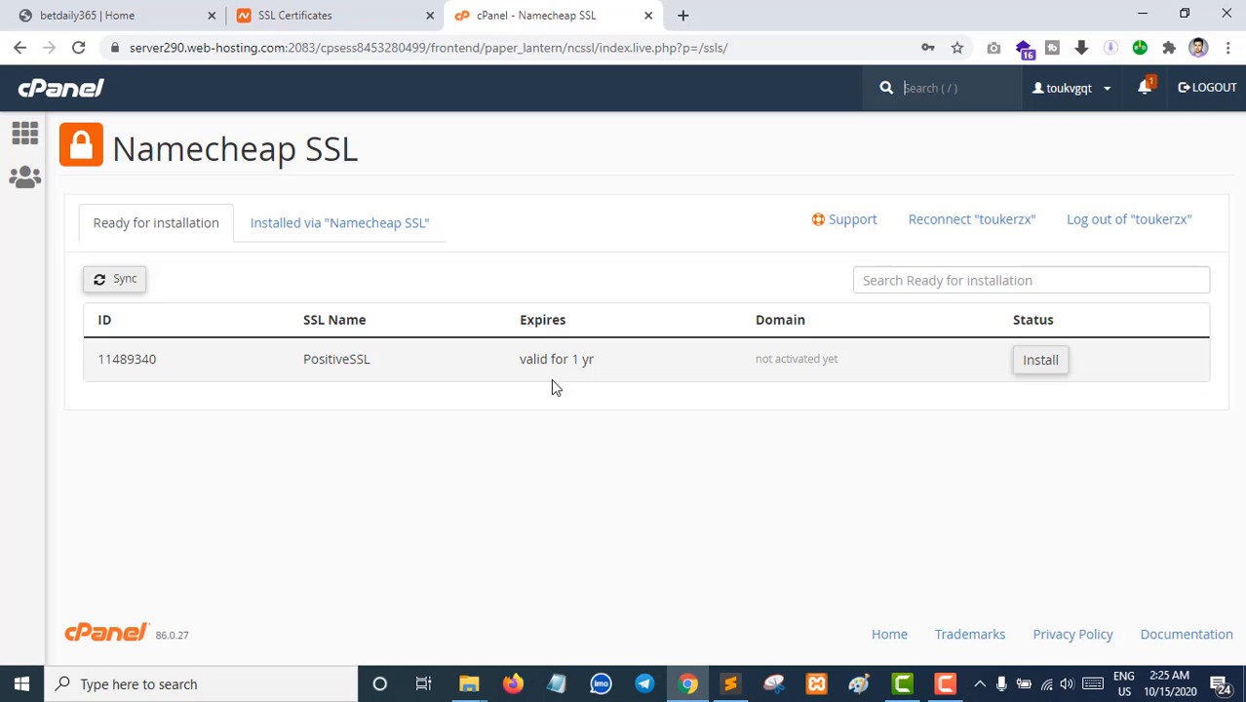
left_click(314, 12)
left_click(521, 9)
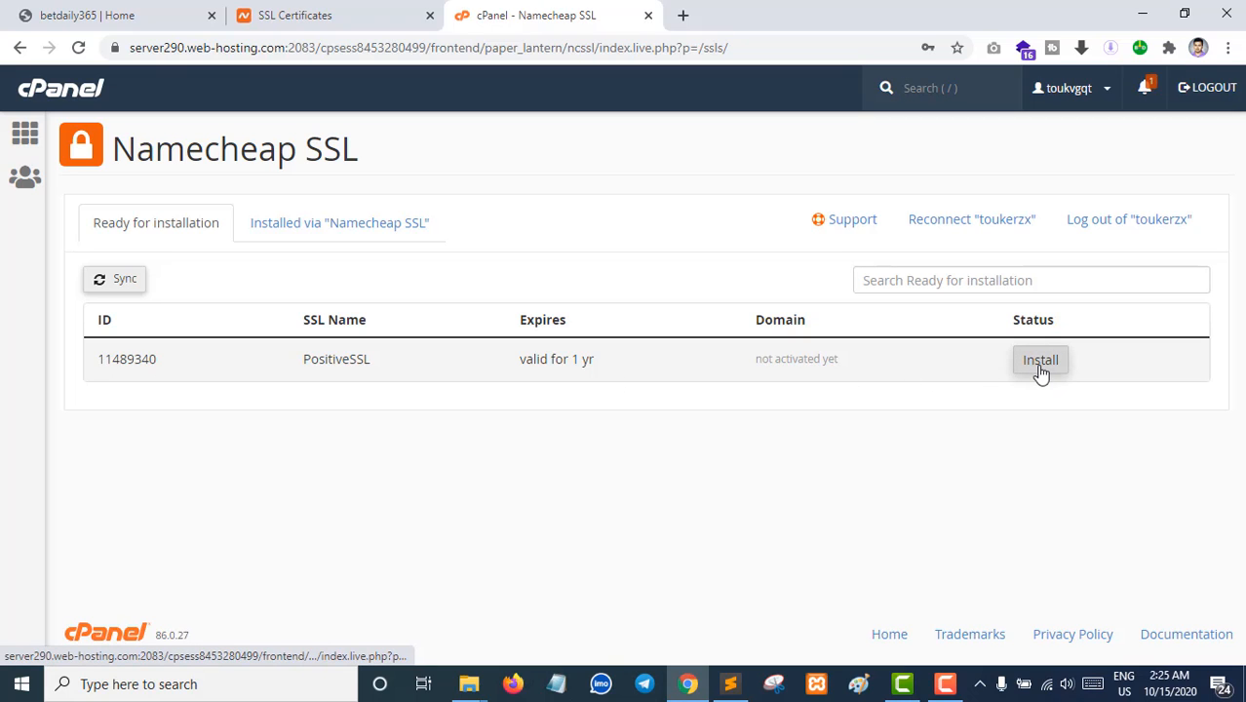
- Start installing the PositiveSSL certificate that is ready for installation and select betdaily365.com as its domain
double_click(1032, 320)
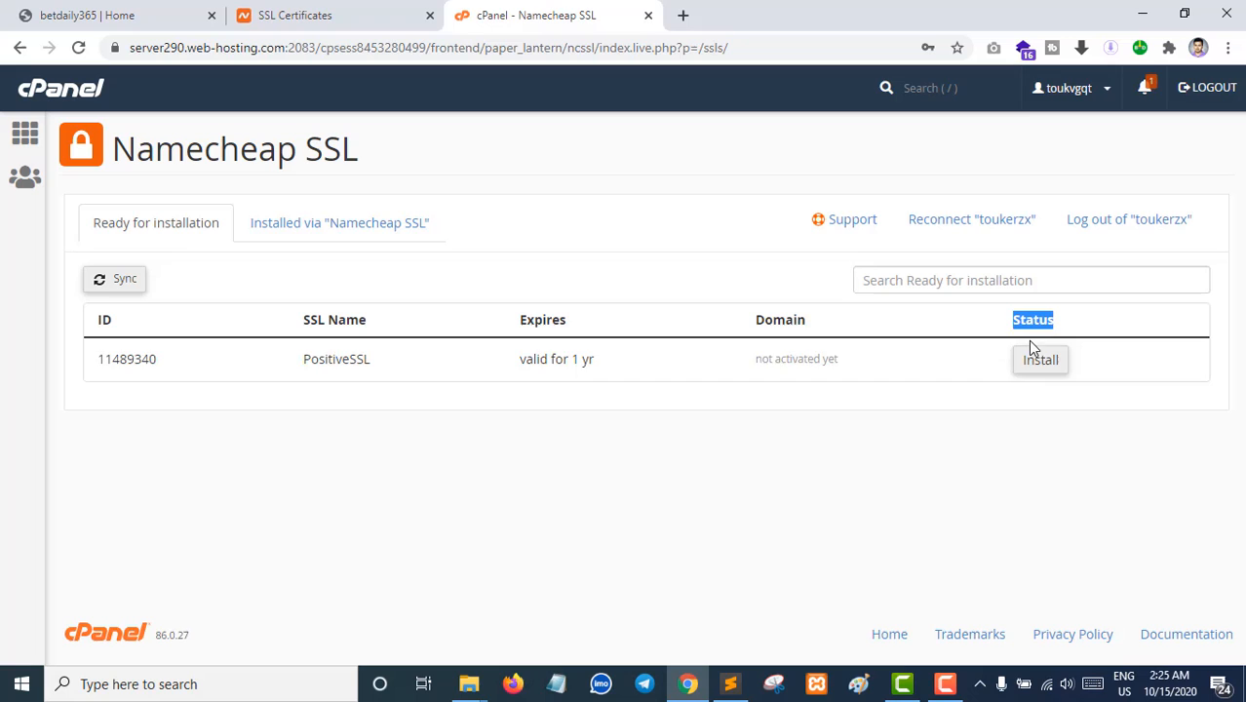
left_click(975, 382)
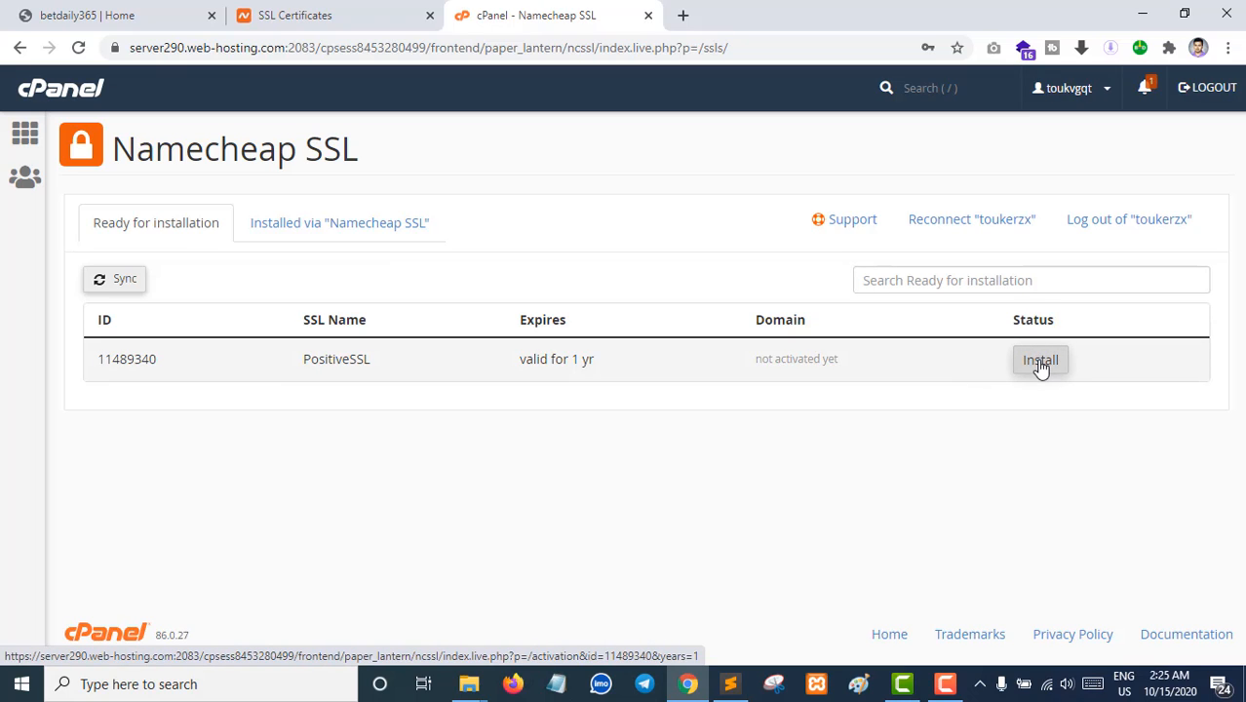
left_click(1040, 361)
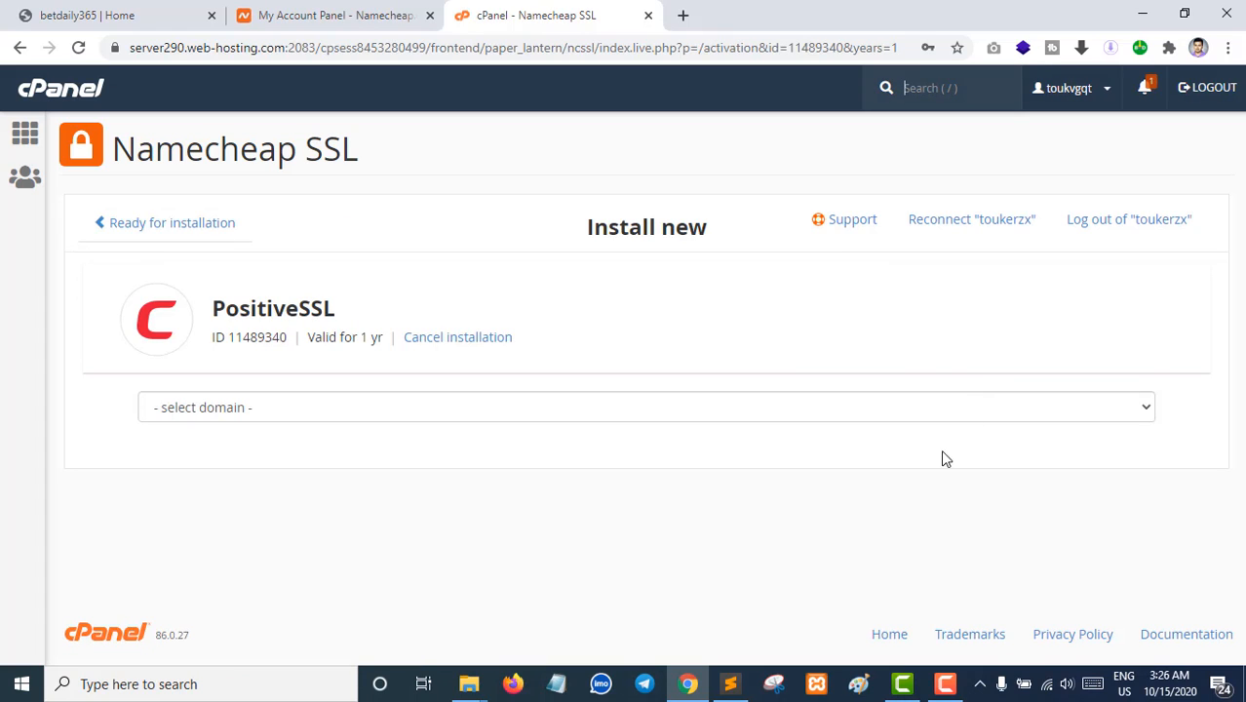
left_click(214, 414)
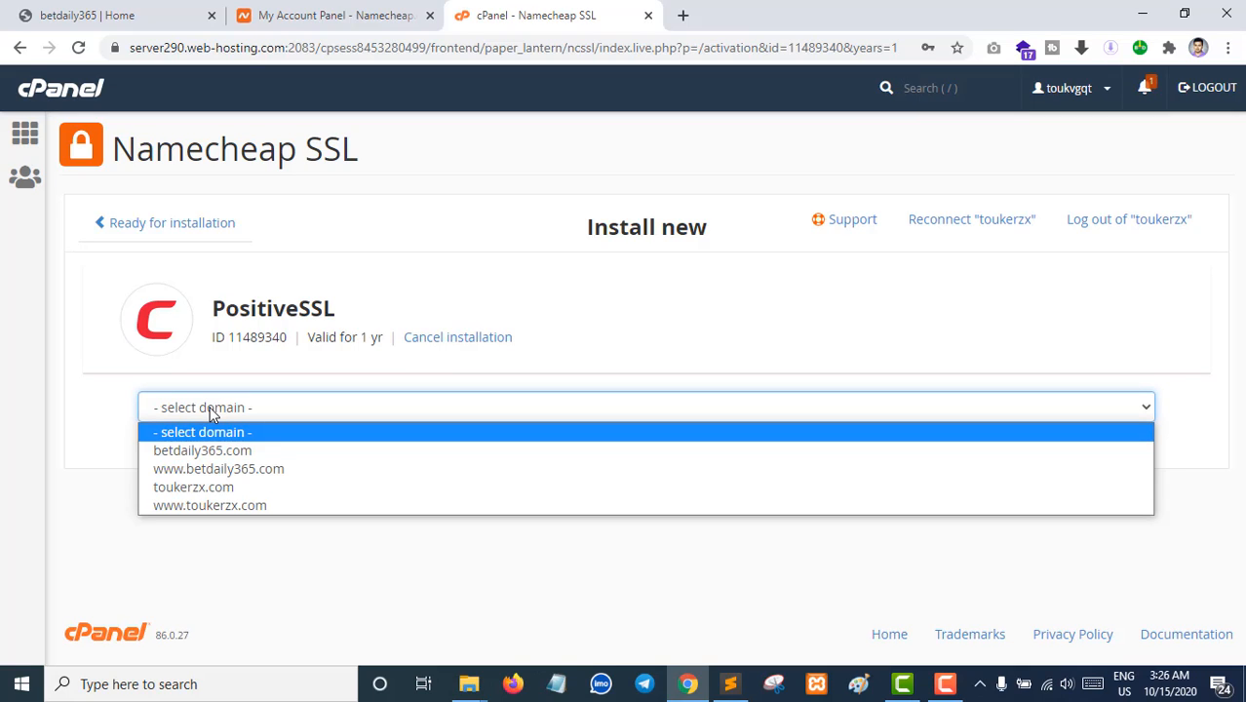
left_click(180, 453)
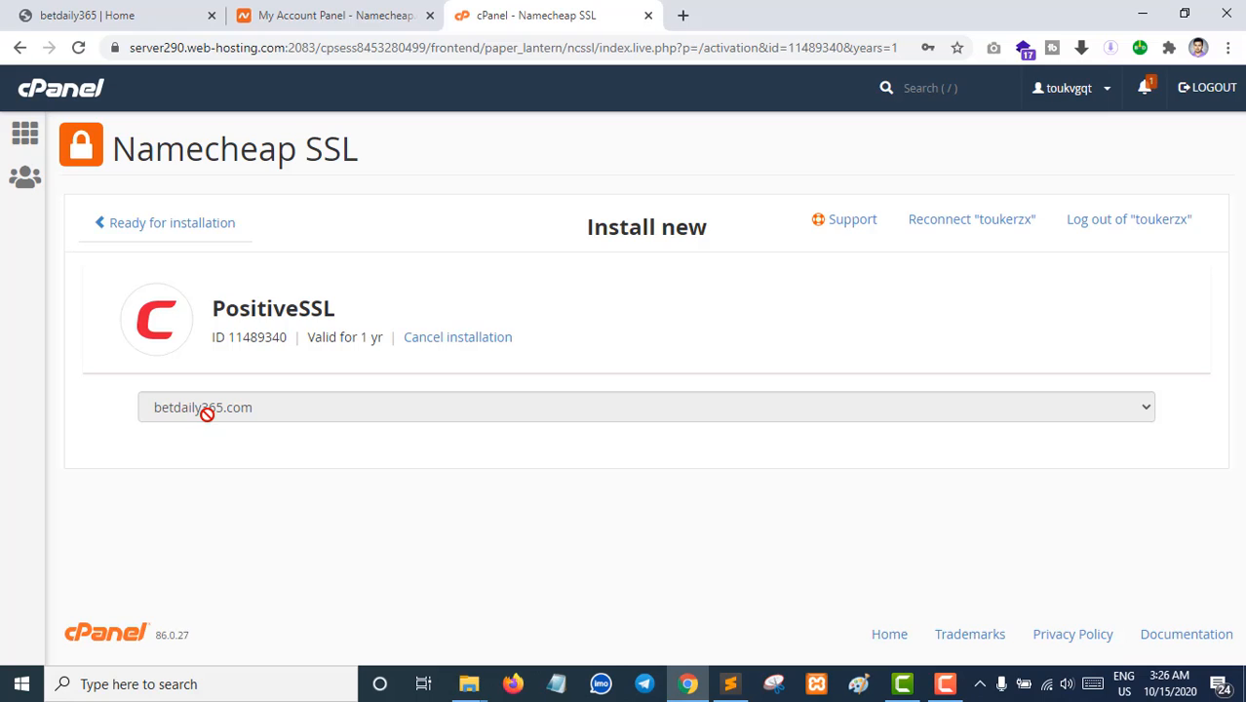
- Check the address of the open betdaily365 website, and return to the certificate installation form in cPanel
left_click(141, 15)
left_click(434, 46)
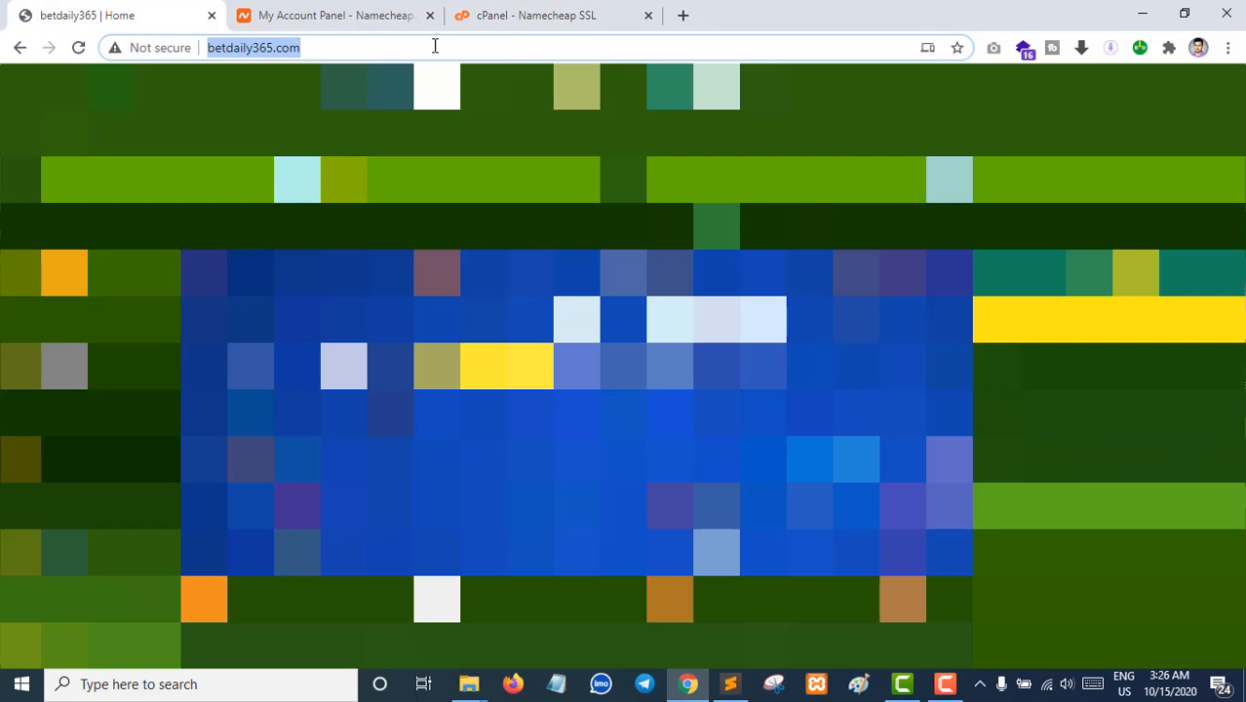
left_click(548, 10)
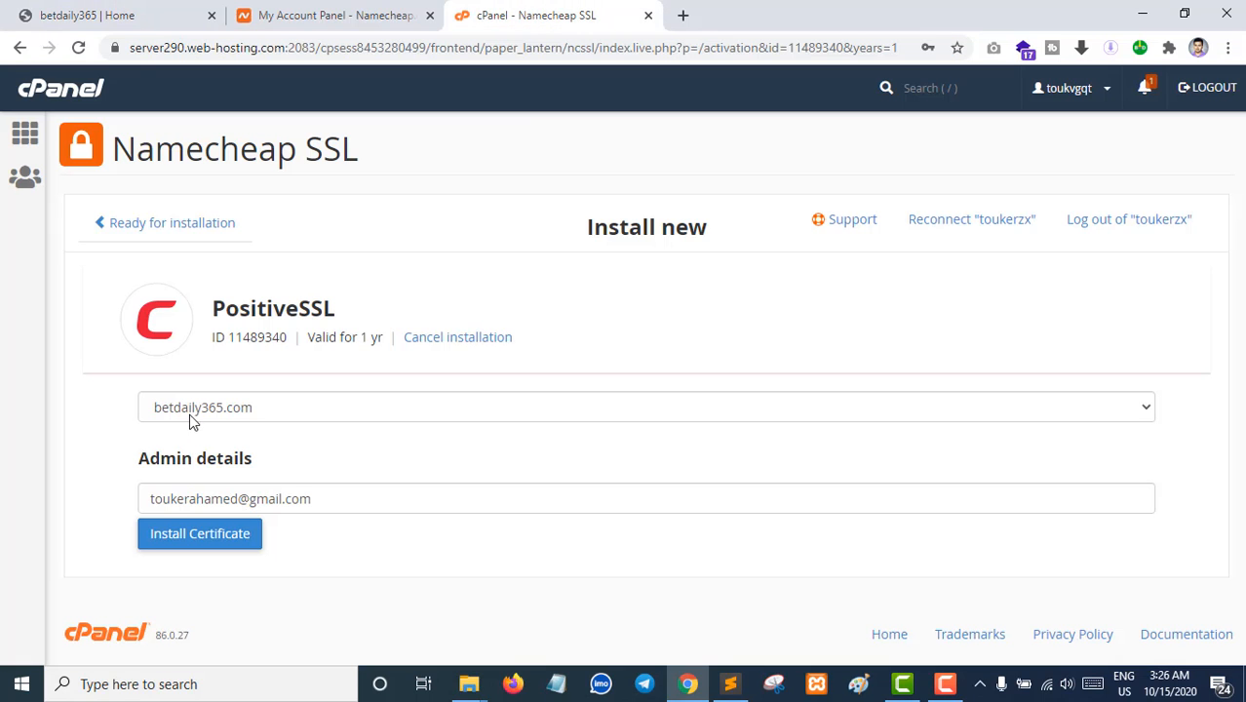
- Replace the prefilled contact in the admin details with the administrator's e-mail address
left_click(326, 508)
key("ctrl+shift+Left")
key("shift+Home")
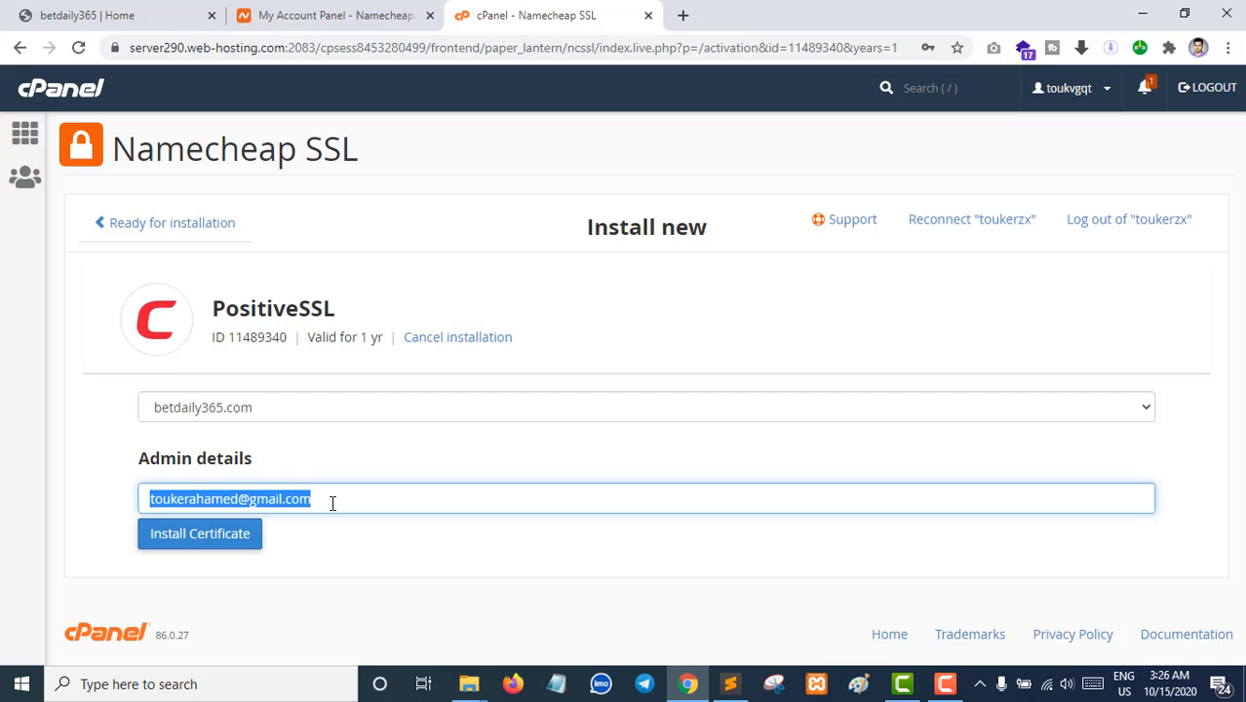
key("BackSpace")
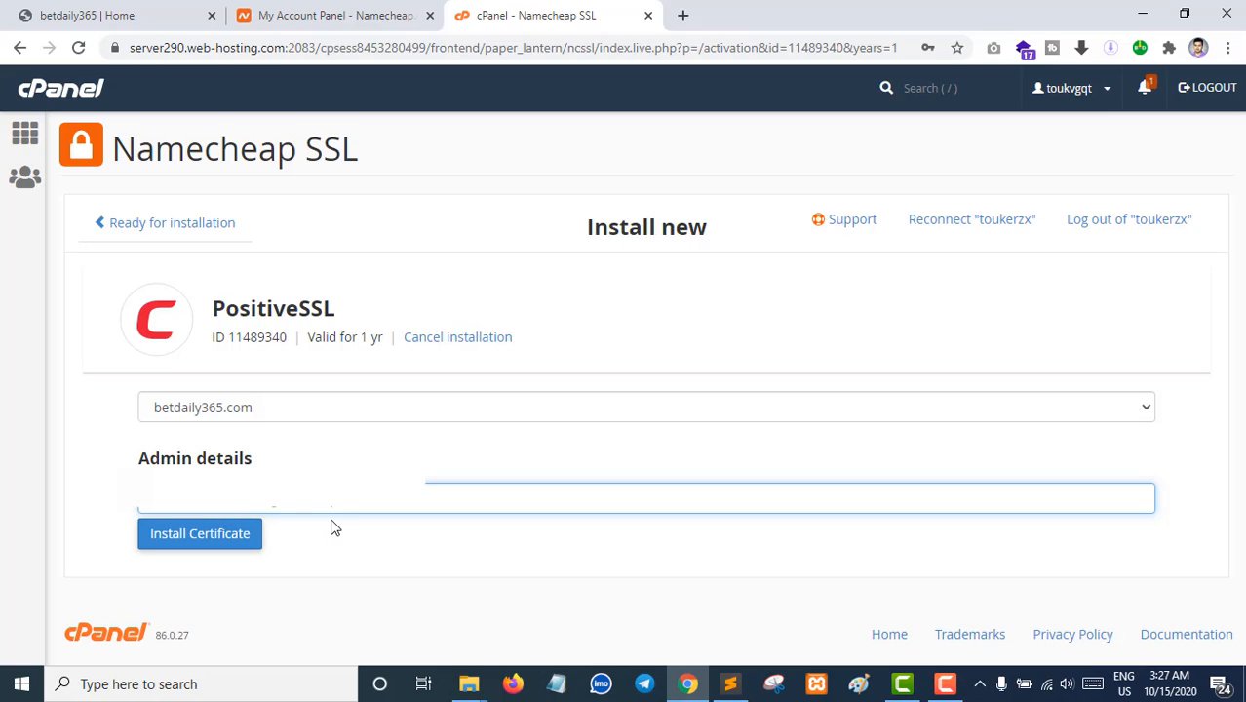
- Recheck the domain choice, keeping betdaily365.com, review the admin e-mail and install the certificate
left_click(303, 404)
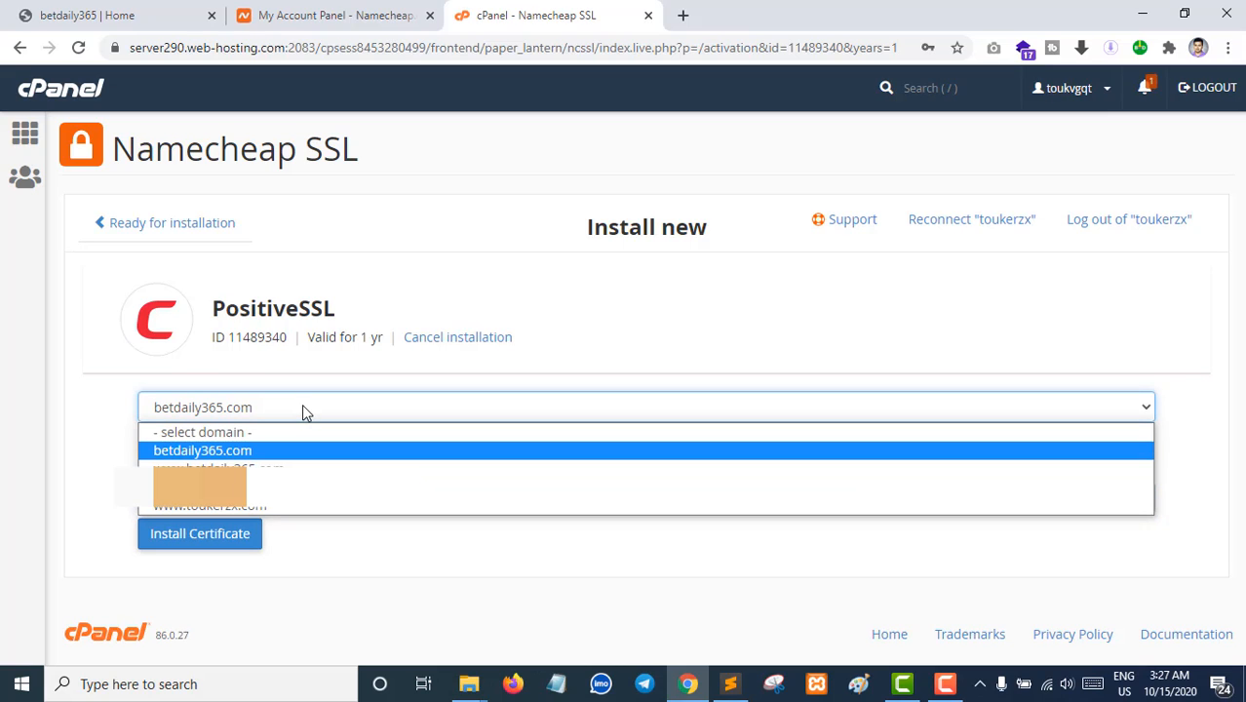
left_click(185, 458)
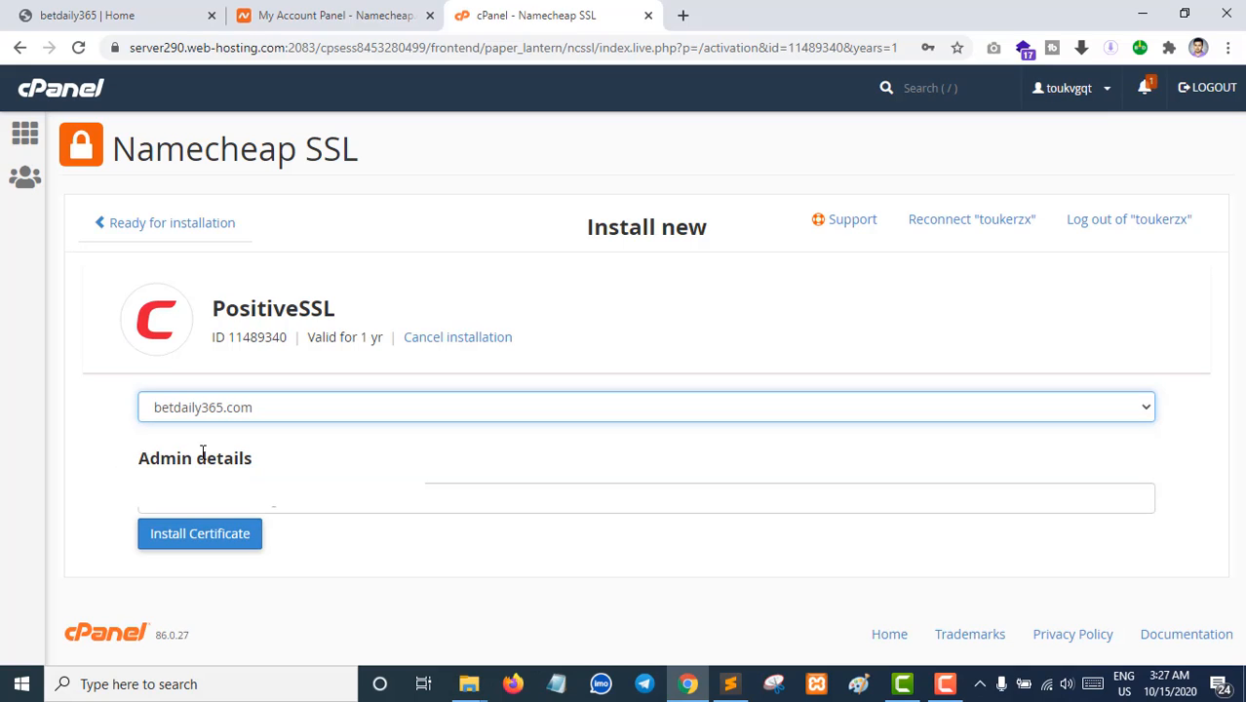
left_click(246, 417)
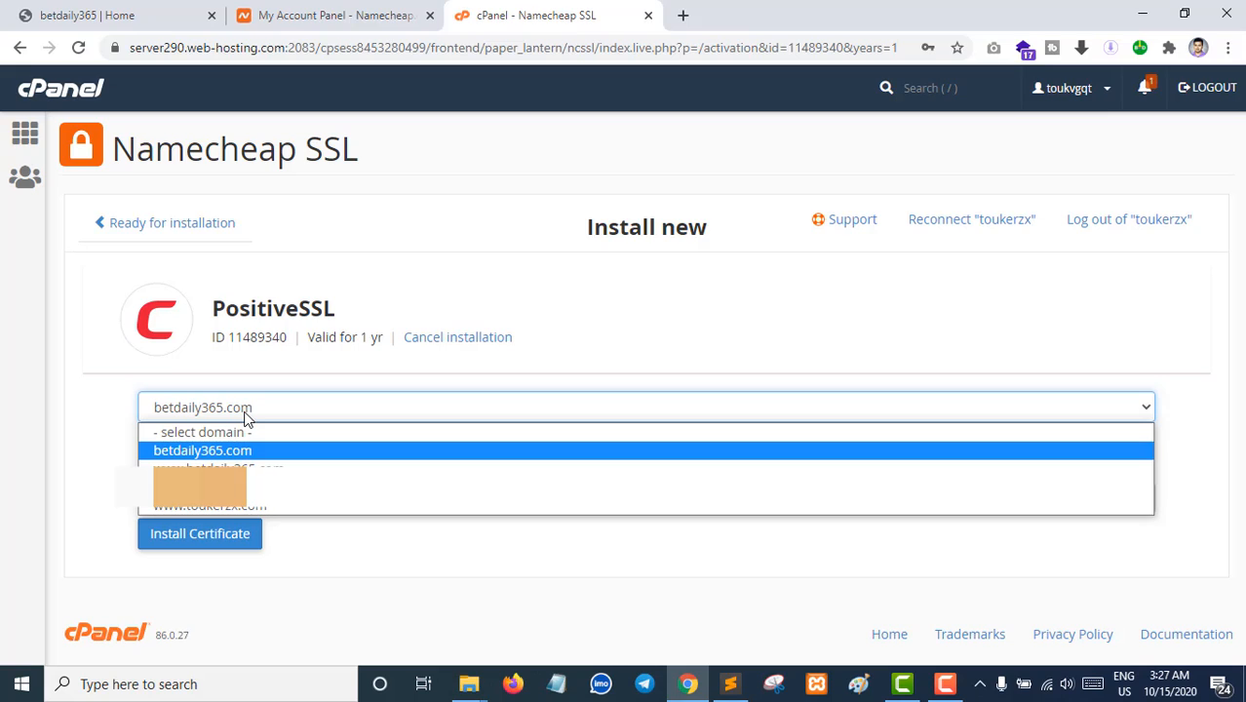
left_click(246, 417)
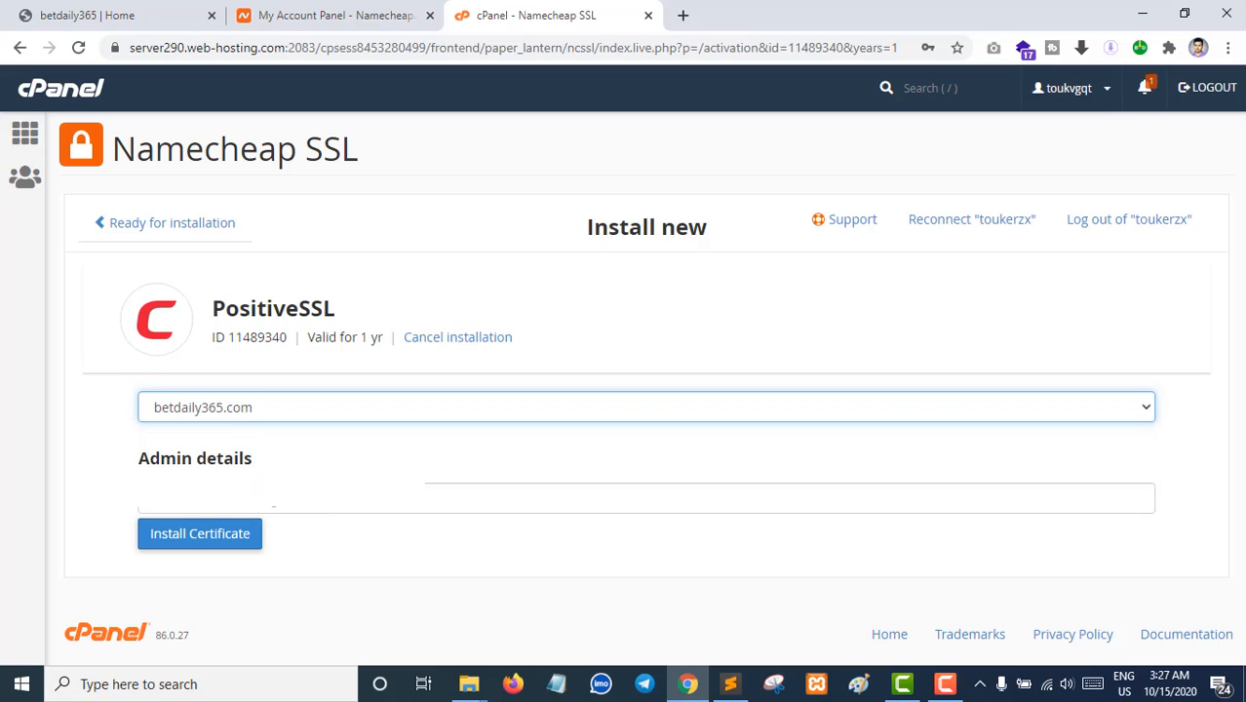
left_click(312, 499)
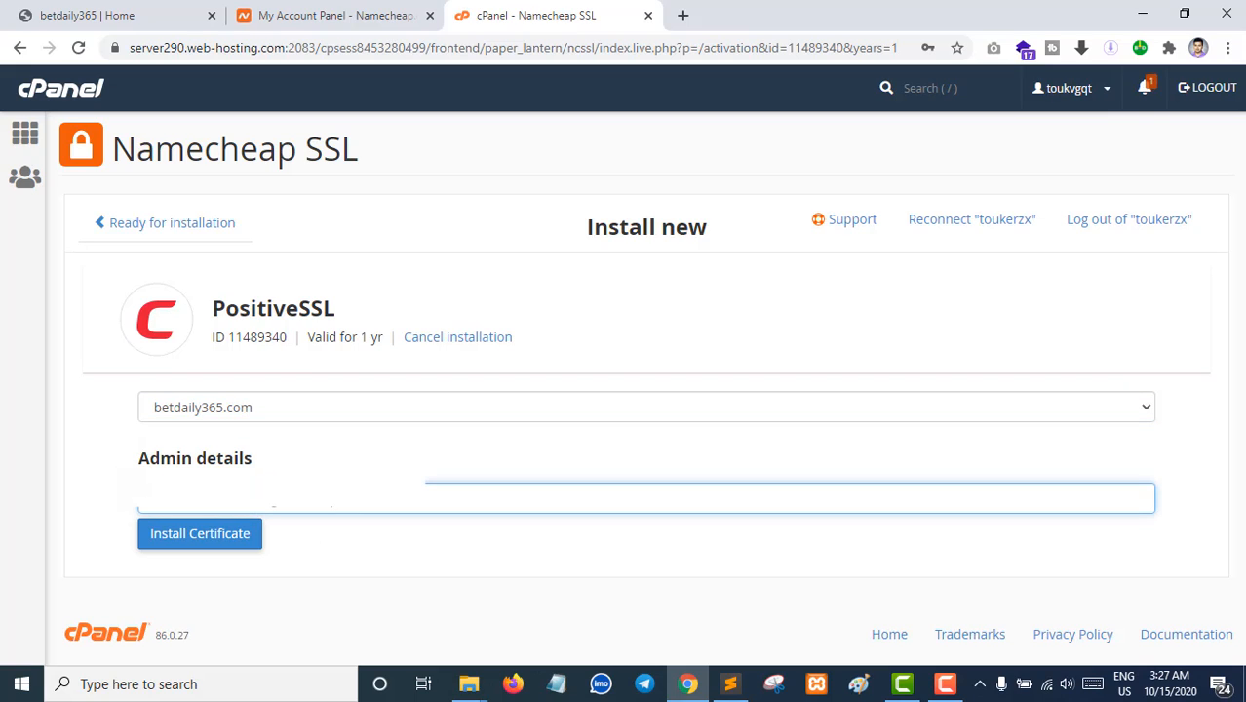
left_click(214, 543)
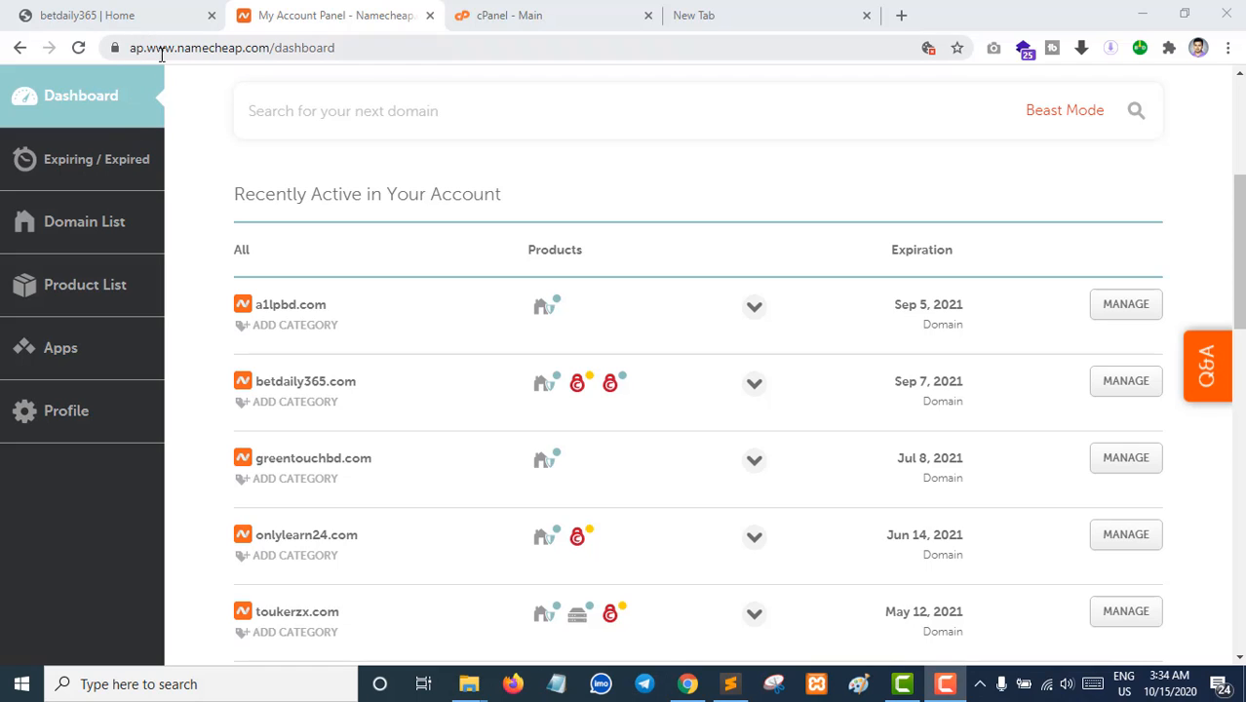
- Reload the betdaily365.com website and view its connection security information
left_click(121, 20)
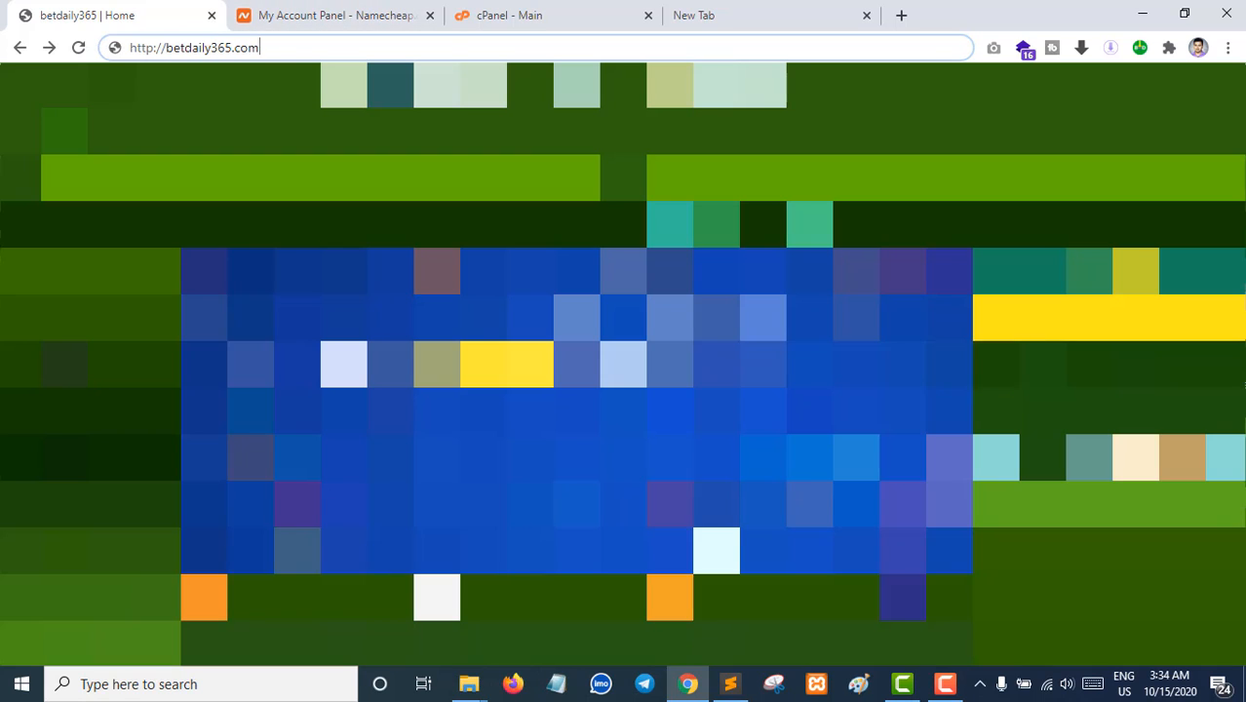
right_click(228, 111)
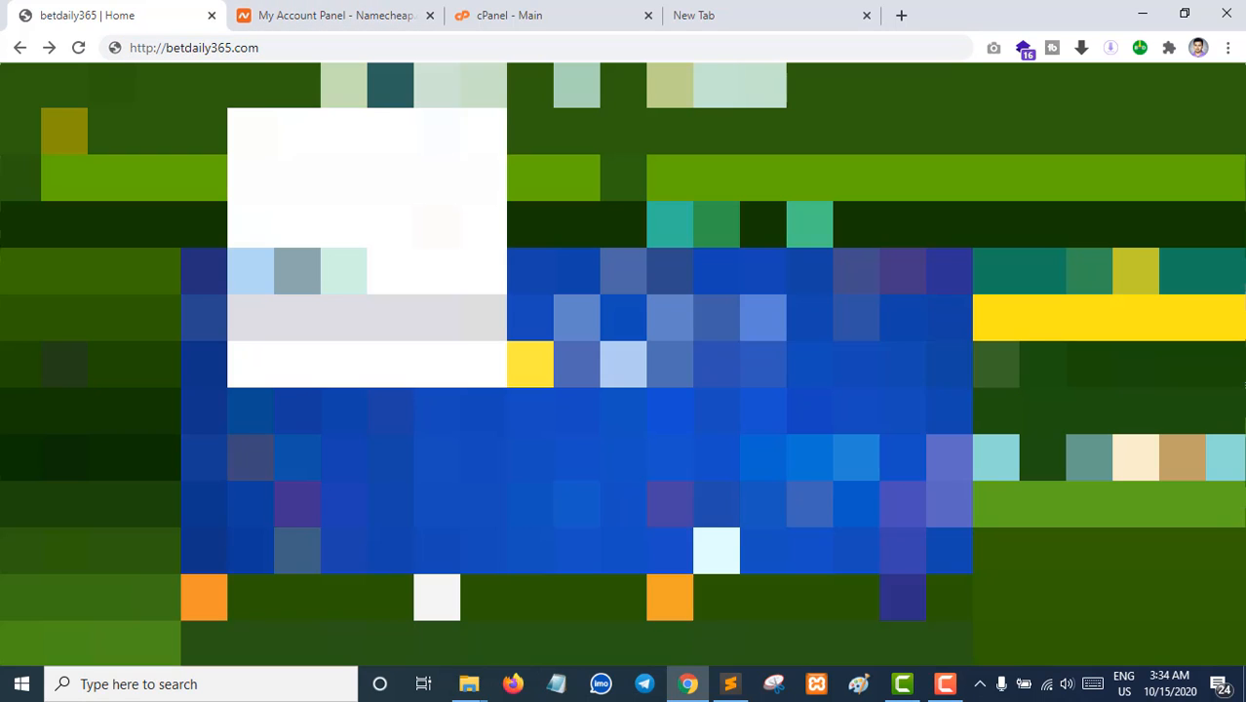
left_click(271, 171)
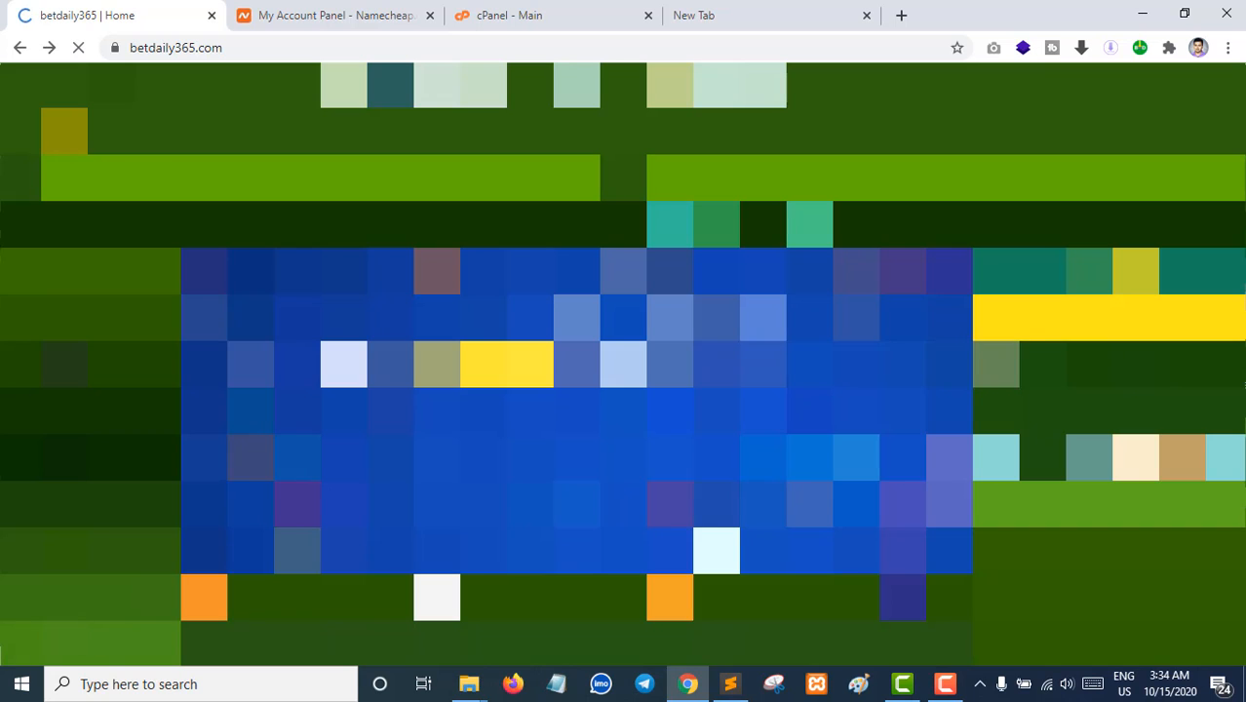
left_click(115, 47)
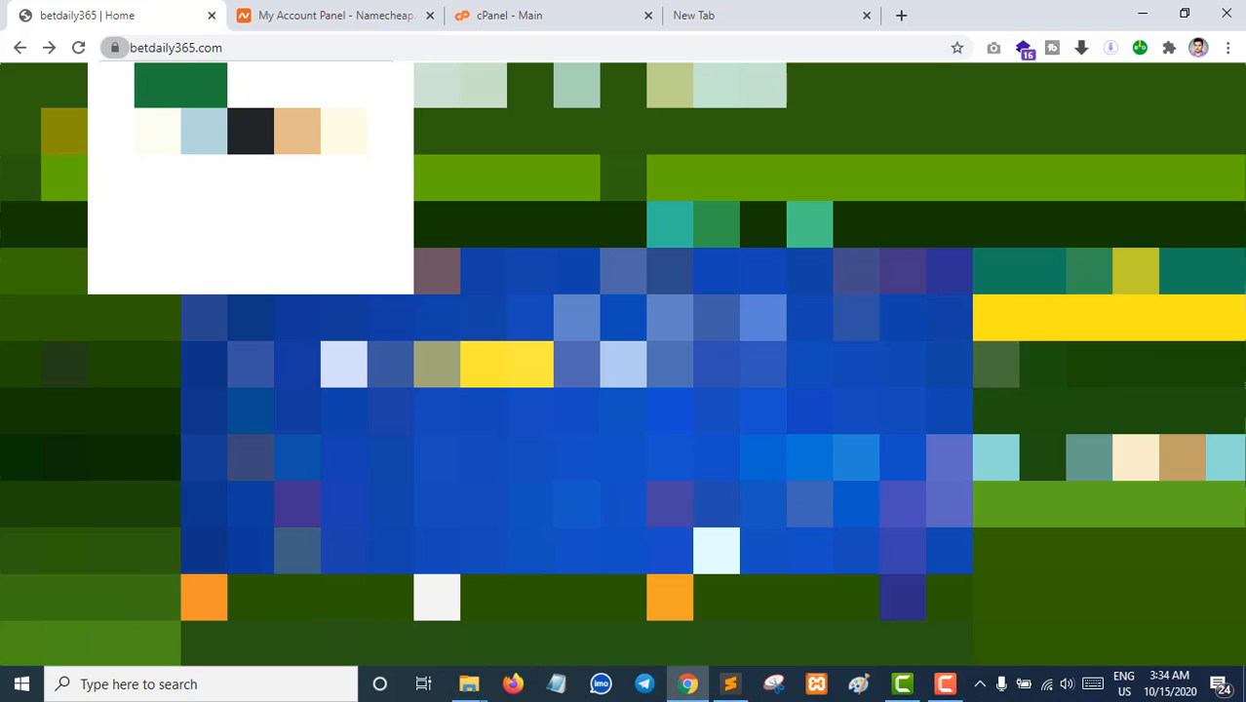